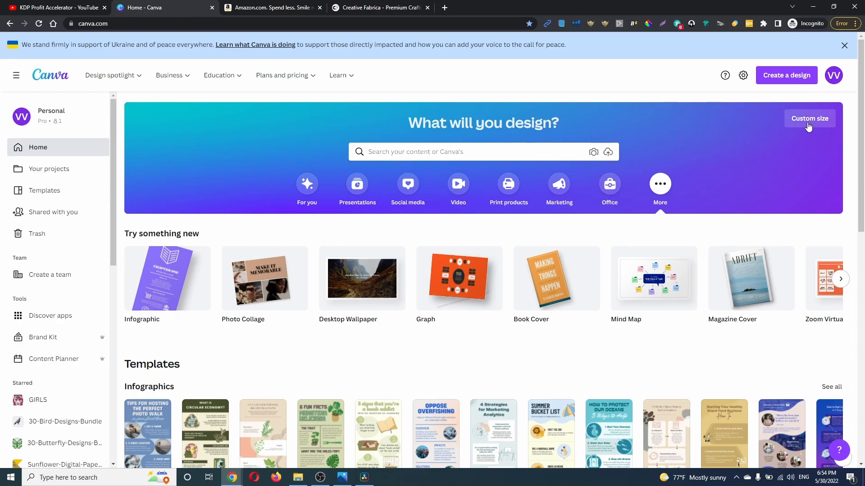
Step: Create a new blank custom-size design 6 in wide by 9 in high
click(777, 76)
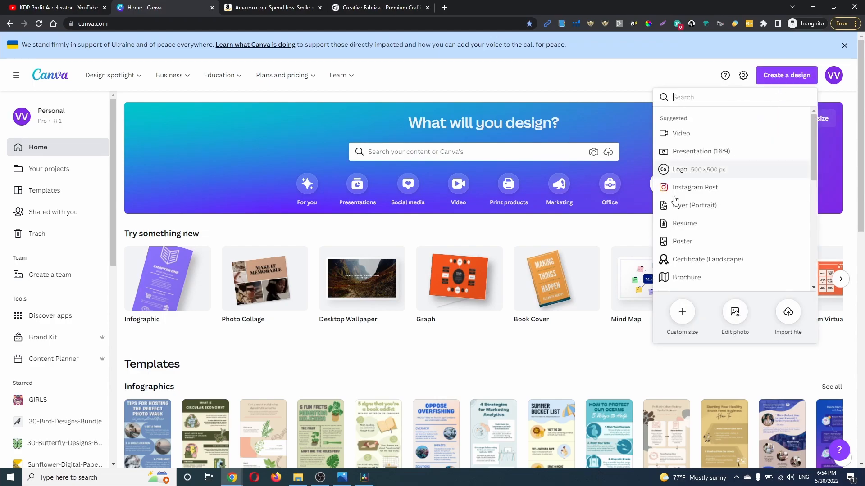
click(682, 312)
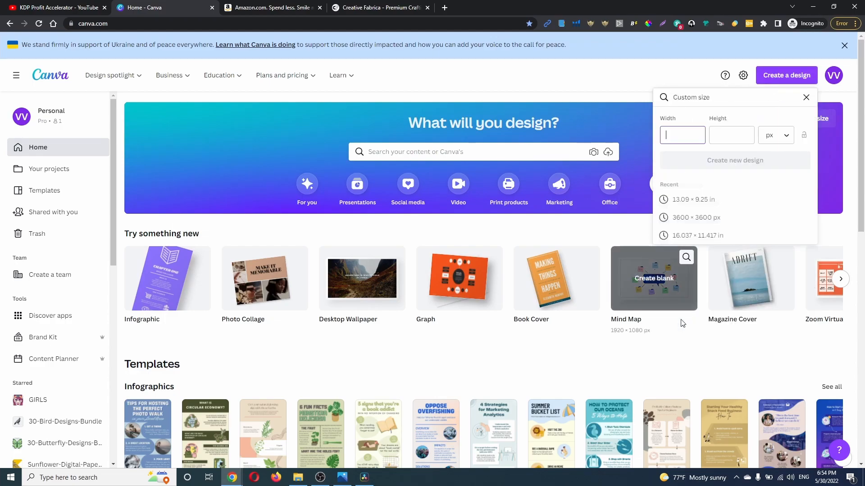
click(778, 136)
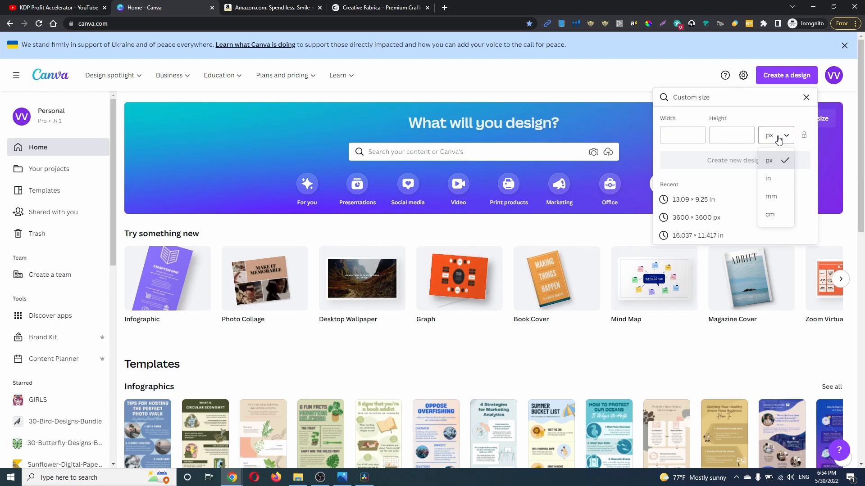
click(772, 177)
click(674, 135)
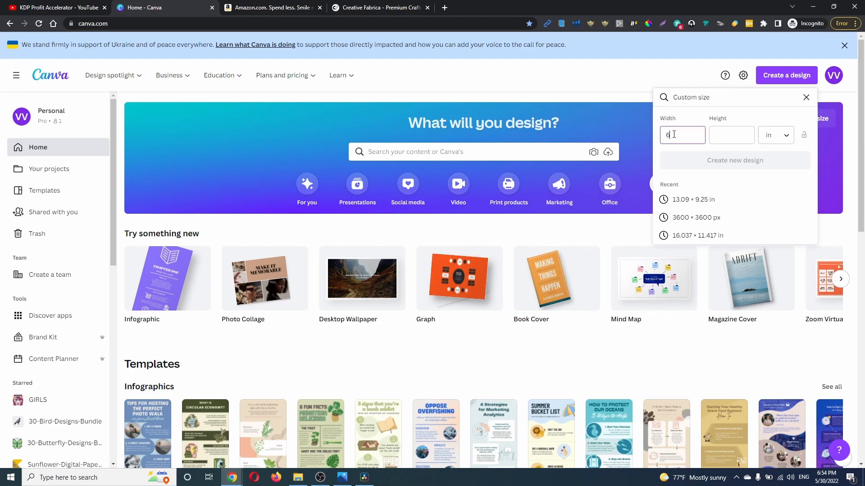
click(723, 137)
text(9)
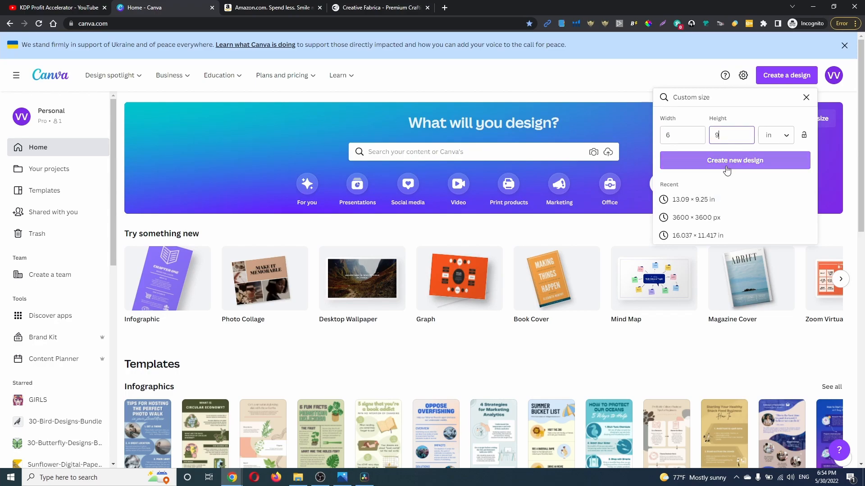
click(732, 161)
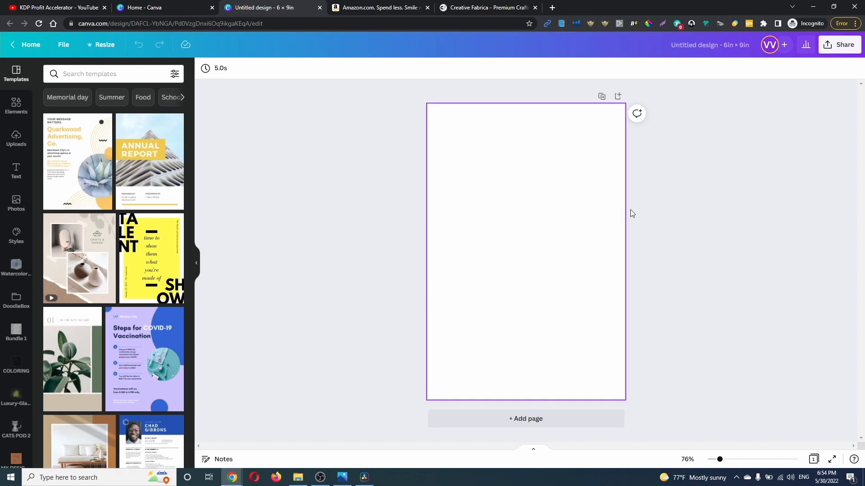
Step: Add a straight line to the blank page and set its line weight to 1
click(549, 179)
key(l)
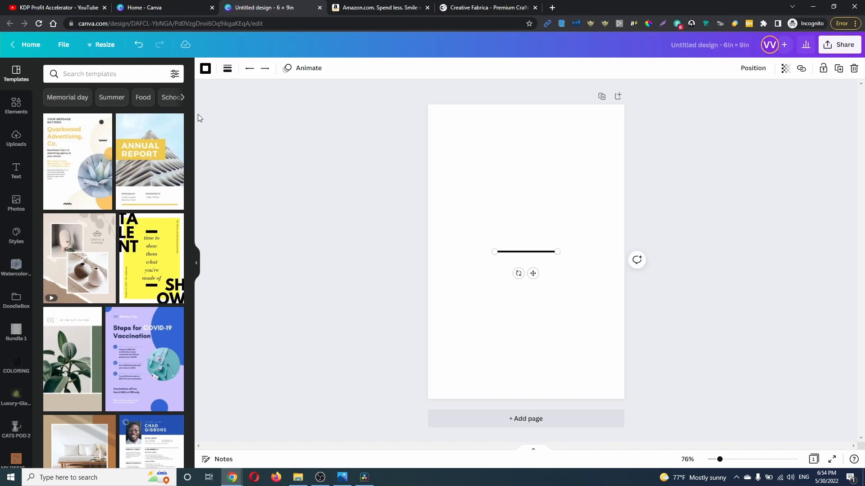
click(228, 68)
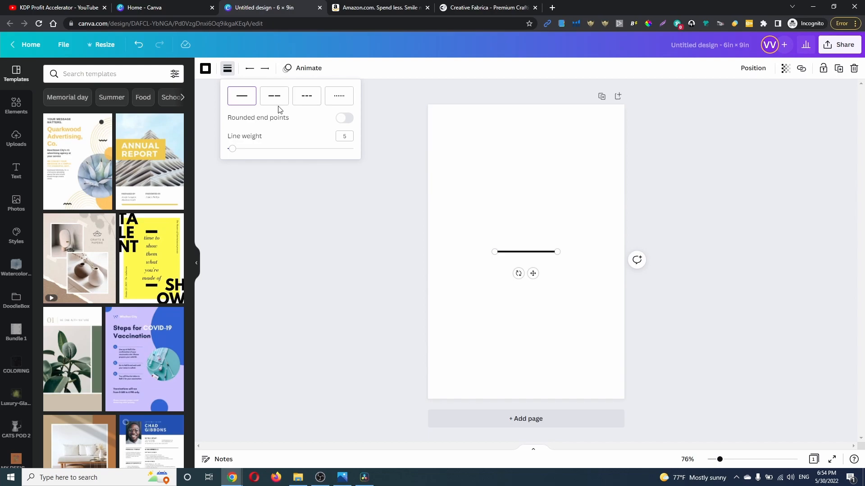
click(345, 136)
text(1)
click(514, 177)
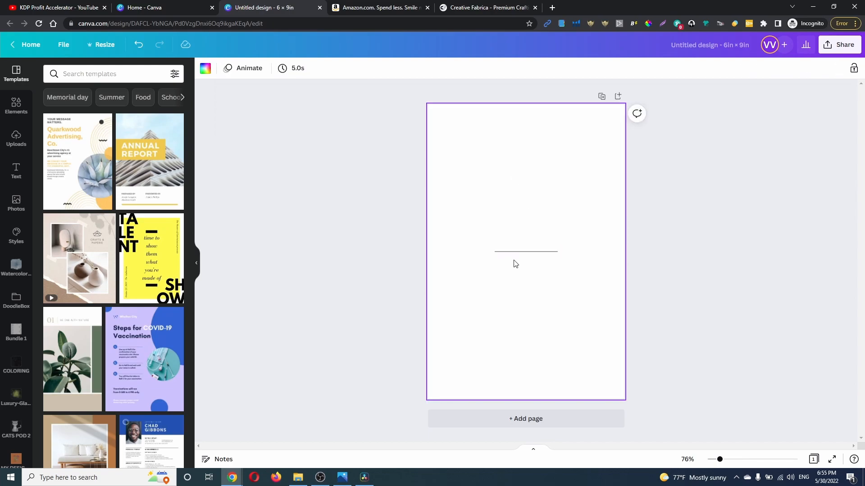
Step: Change the line's colour to the default dark grey #545454 and check its line style settings
click(520, 259)
click(205, 69)
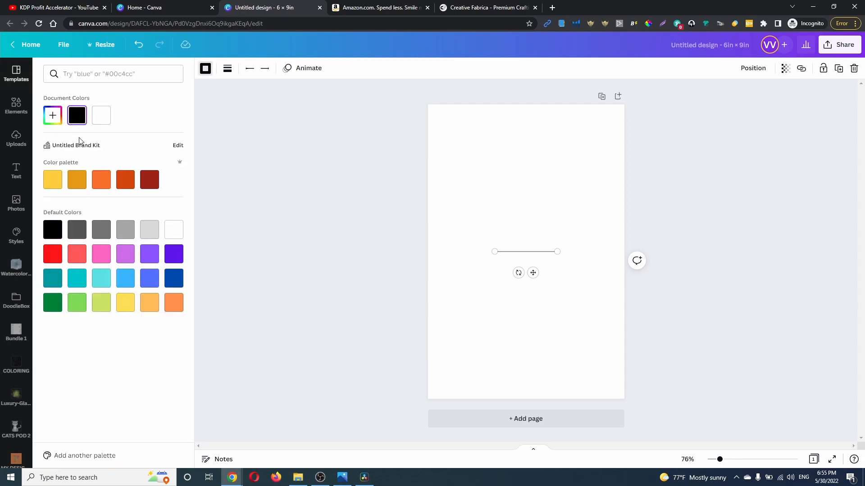
click(76, 231)
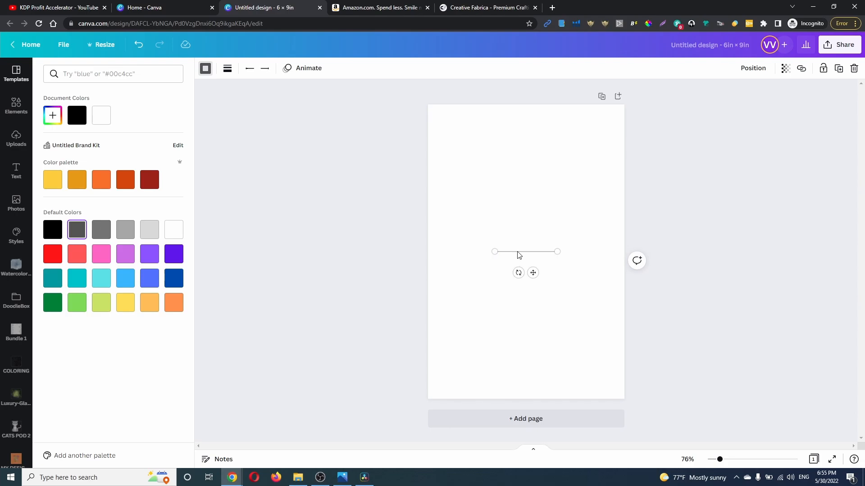
click(228, 68)
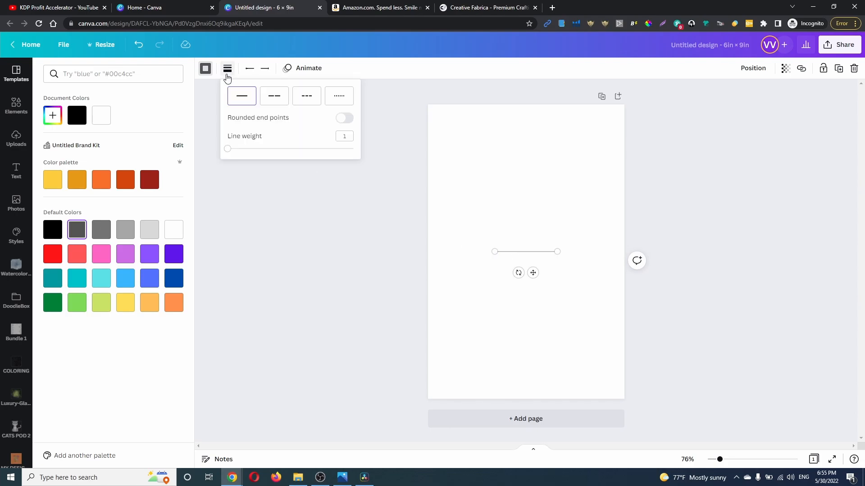
click(587, 303)
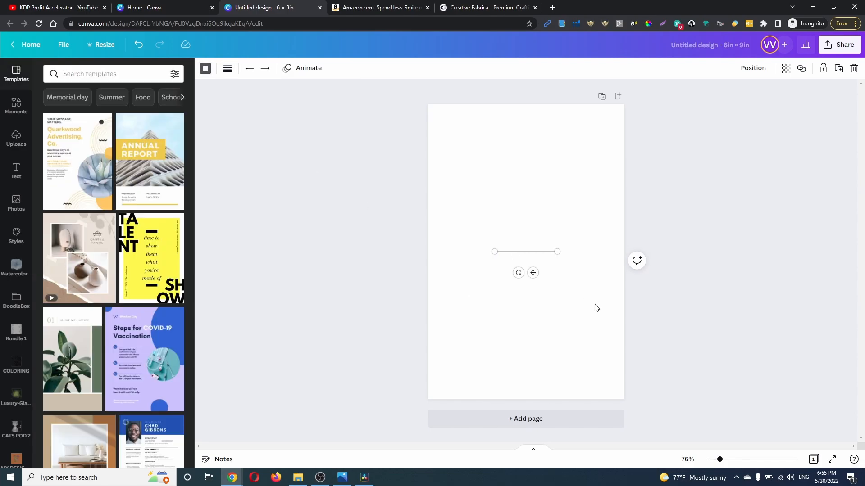
Step: Set the line's colour to hex 333333
click(570, 264)
click(525, 256)
click(206, 68)
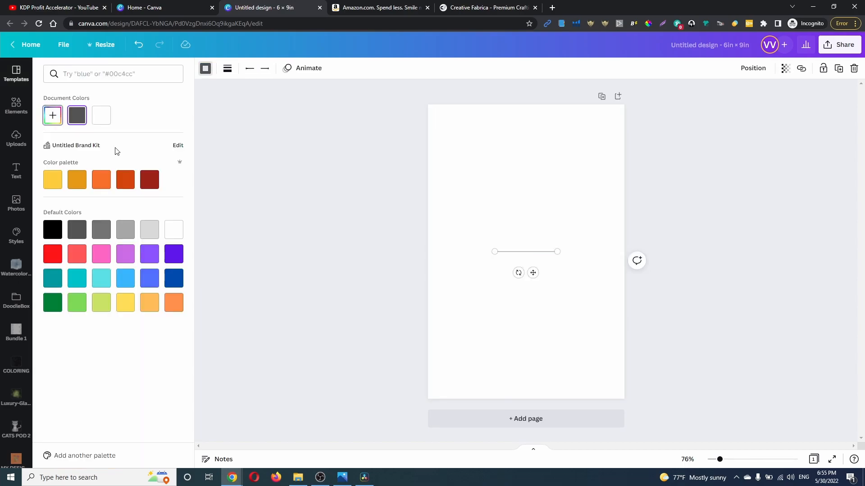
click(53, 115)
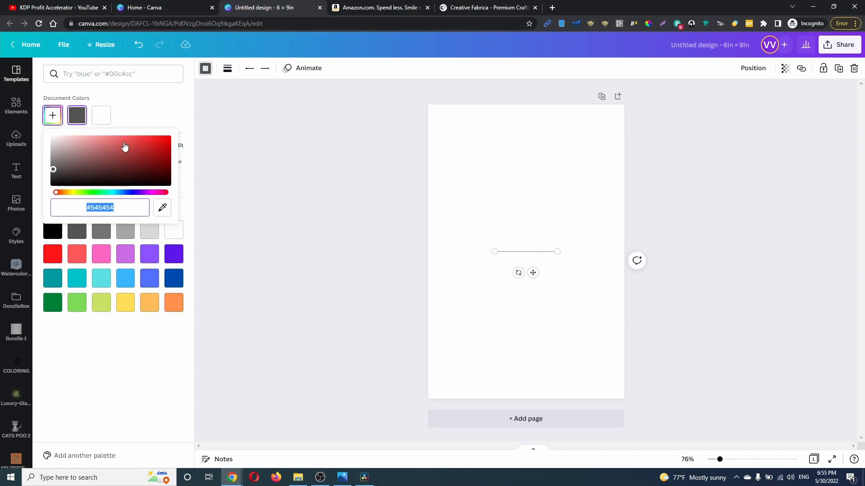
click(101, 75)
text(3)
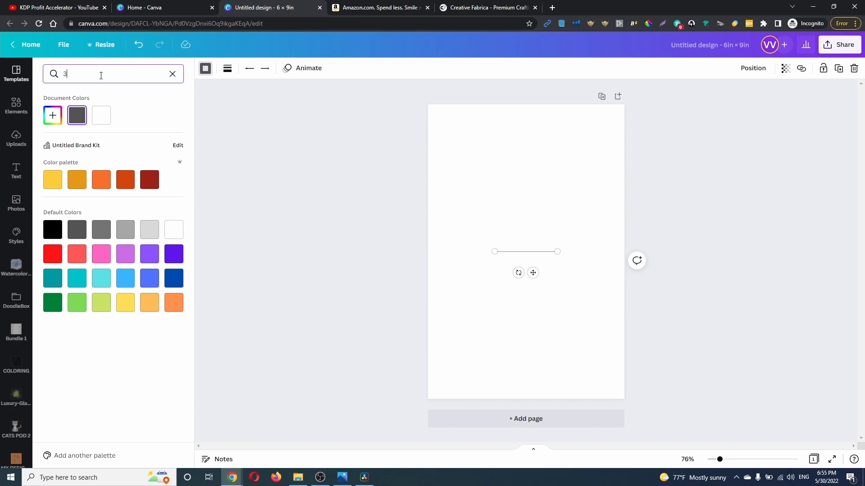
text(33333)
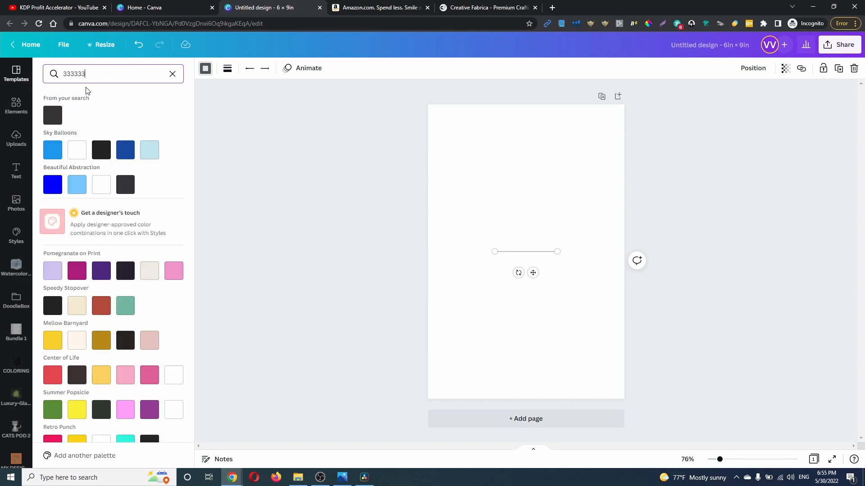
click(52, 116)
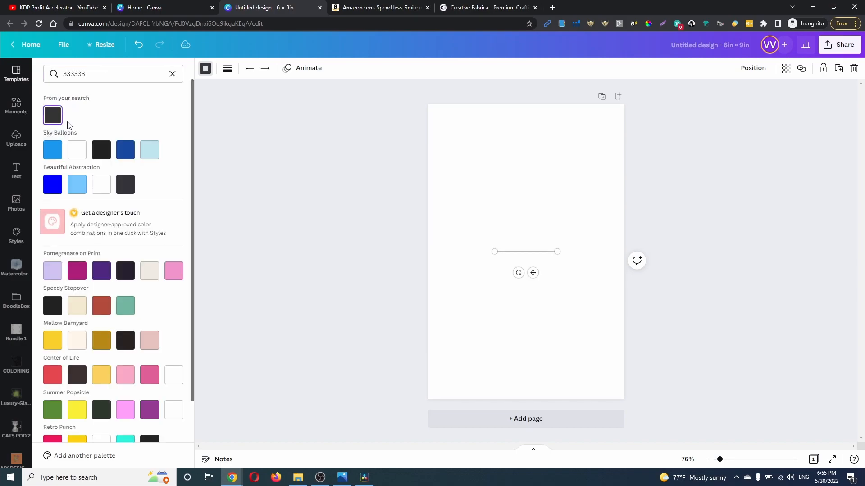
click(568, 316)
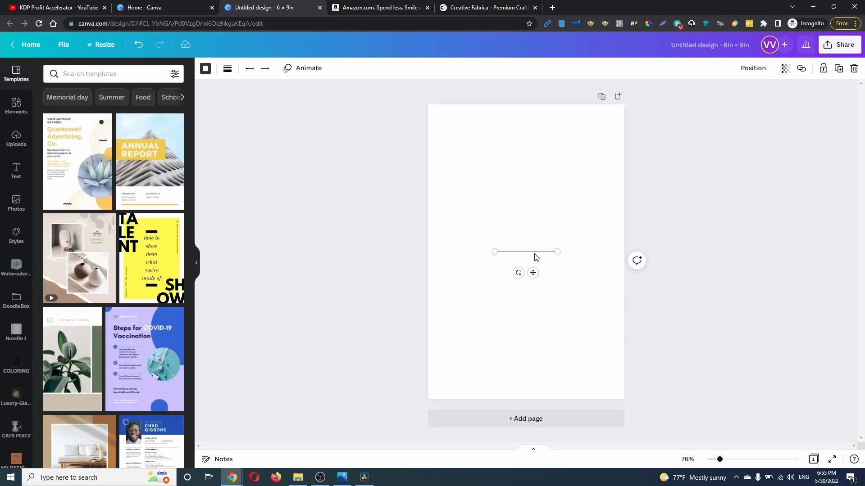
Step: Set the line weight to 2
click(227, 68)
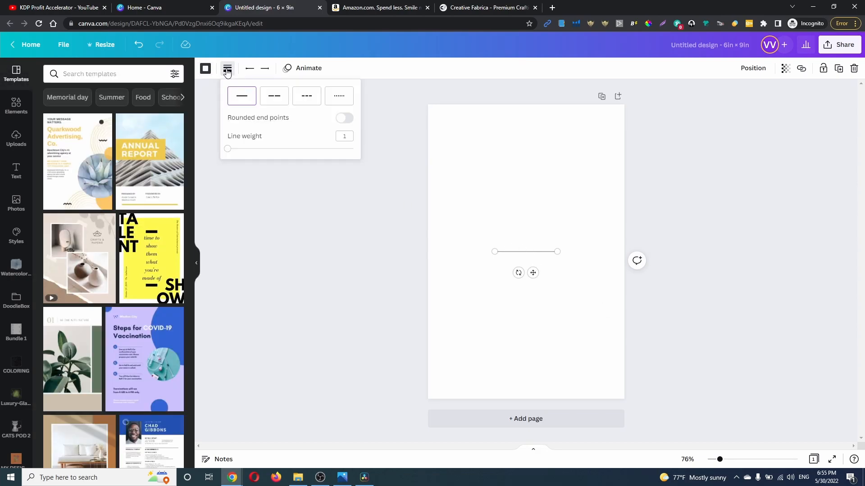
click(348, 131)
text(2)
click(508, 184)
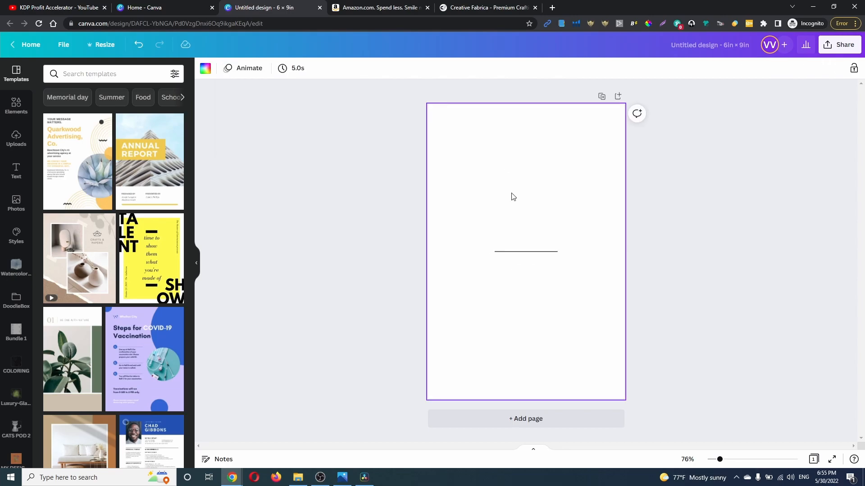
Step: Move the line near the top of the page and extend both ends horizontally almost to the page's side edges
drag(515, 252, 508, 158)
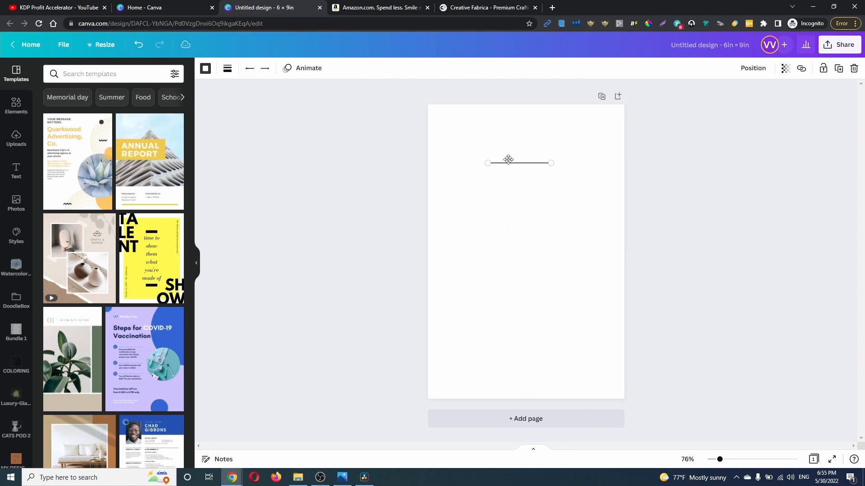
click(558, 164)
click(547, 161)
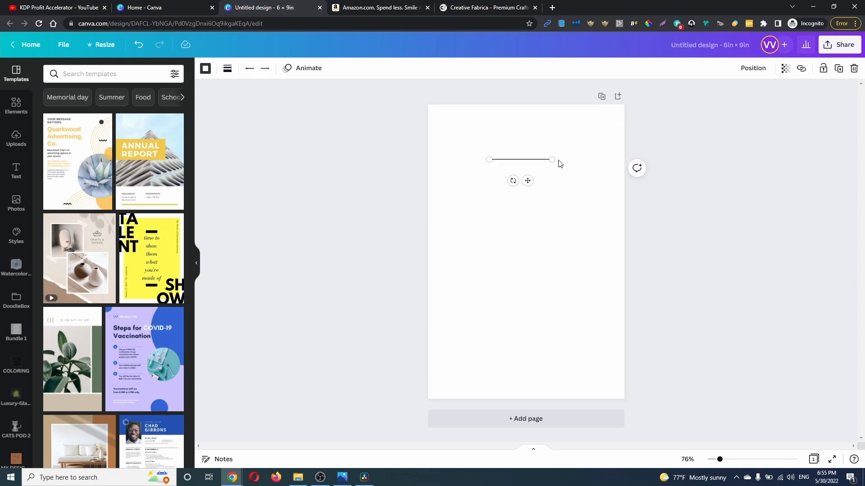
drag(553, 160, 604, 160)
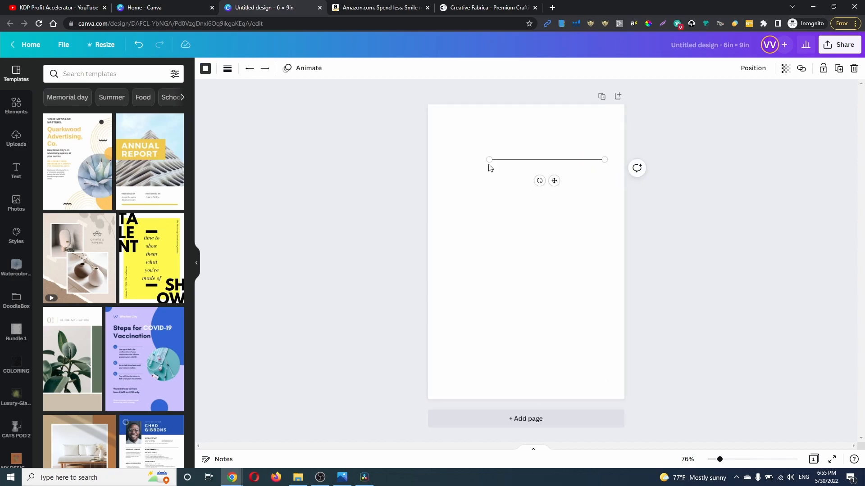
drag(488, 160, 448, 162)
click(530, 164)
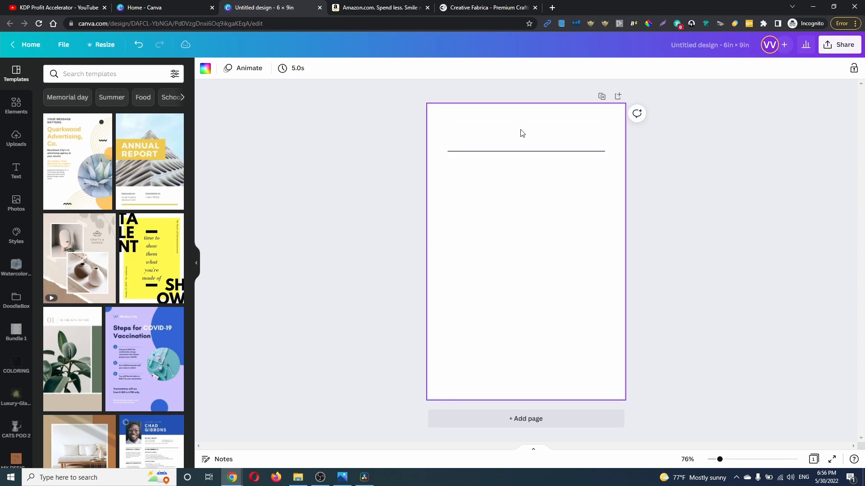
Step: Add a text box centred above the line and replace its placeholder text with "Notes"
key(t)
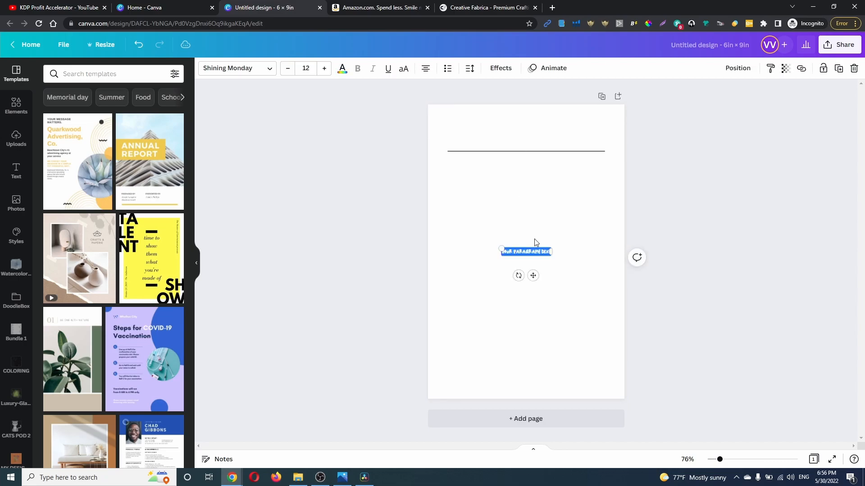
click(587, 253)
click(531, 252)
drag(532, 252, 528, 130)
double_click(532, 130)
text(voice)
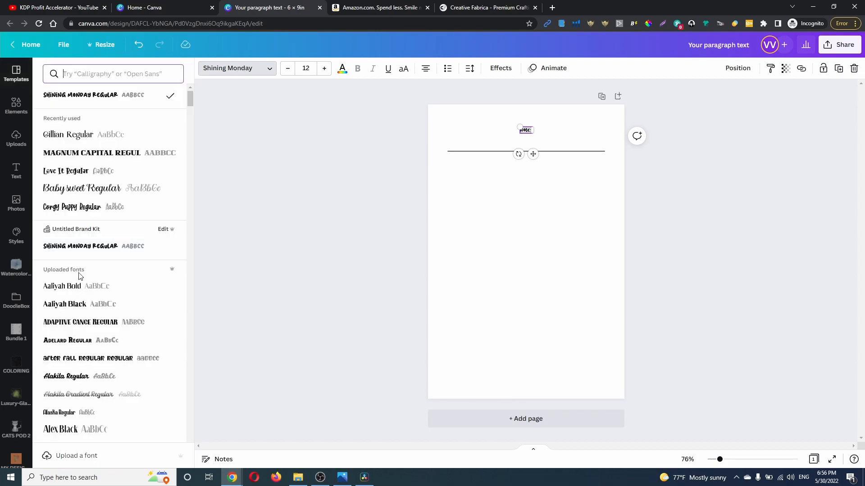
Step: Set the Notes heading in the Adaptive Cange Regular font at size 24
scroll(104, 300, down, 3)
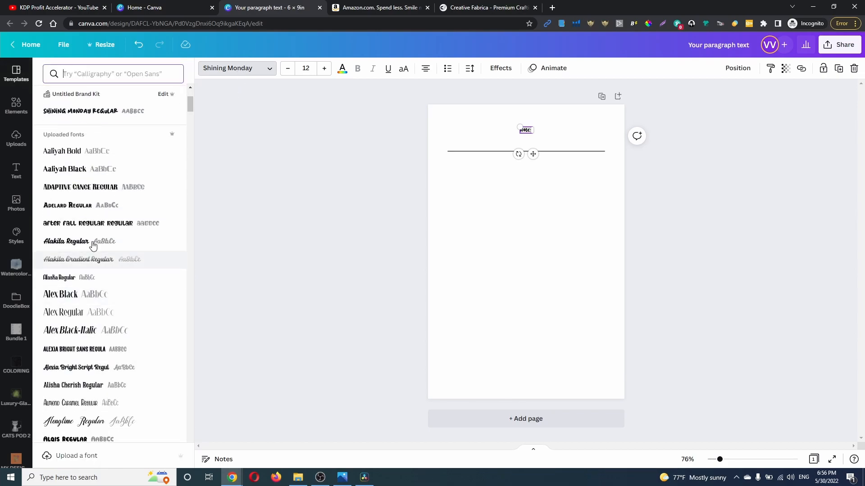
click(86, 191)
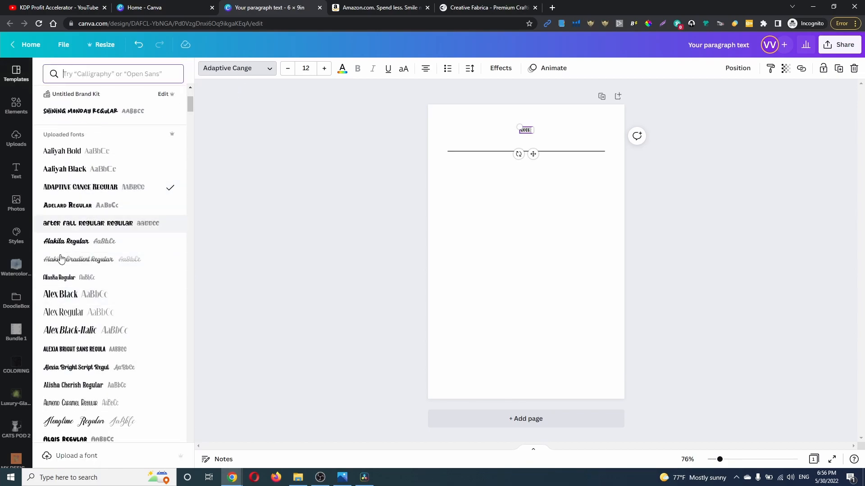
click(316, 69)
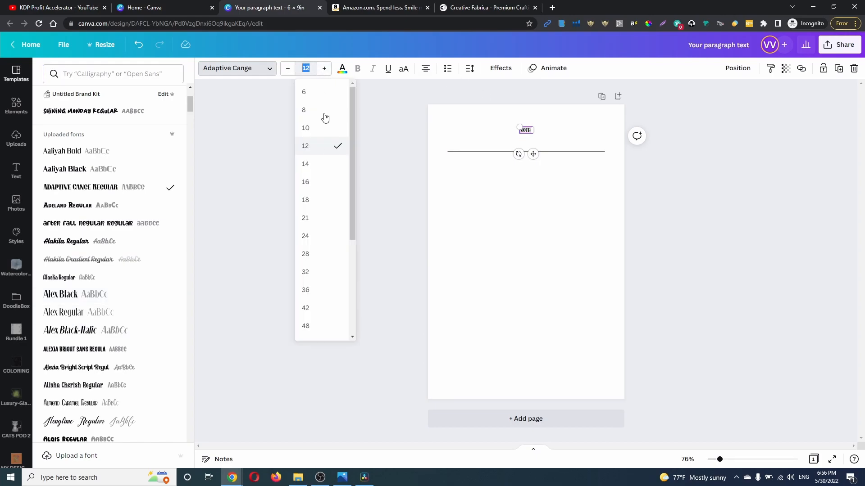
click(316, 238)
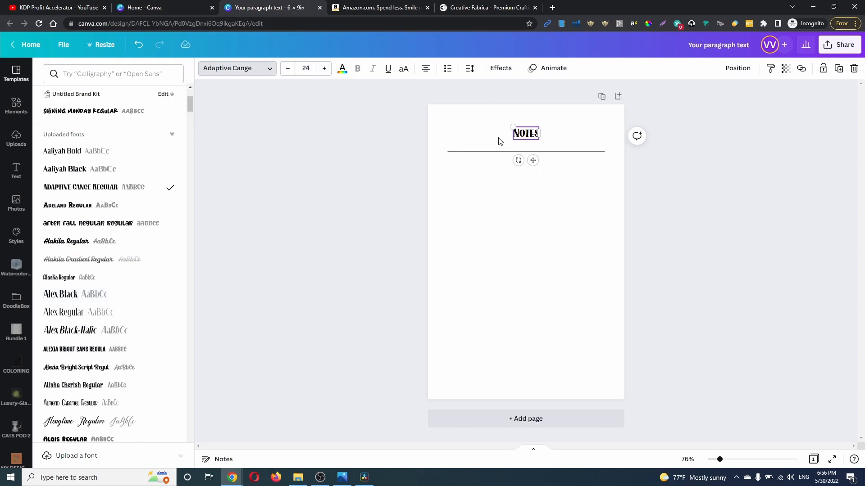
Step: Change the Notes heading to the Alisha Cherish Regular font at size 36
scroll(109, 334, down, 3)
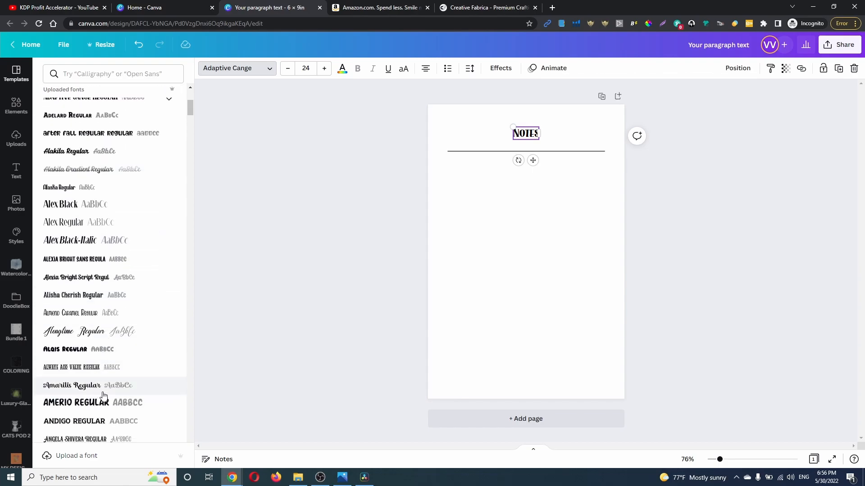
click(79, 298)
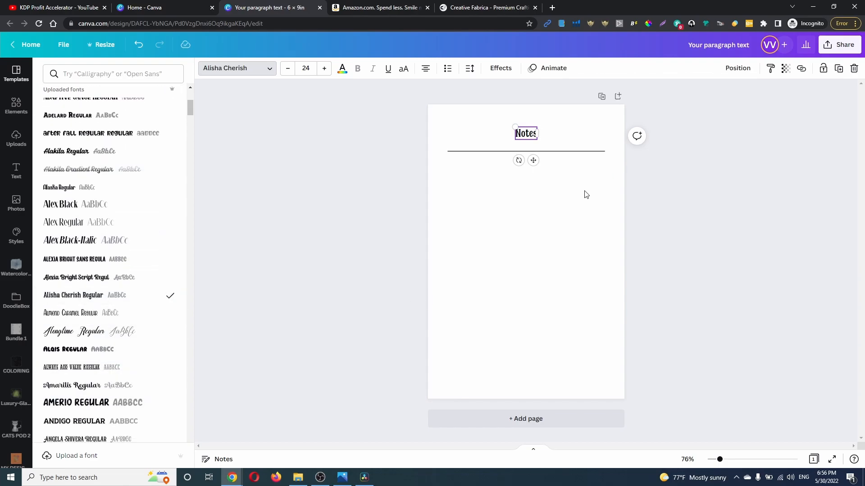
click(300, 67)
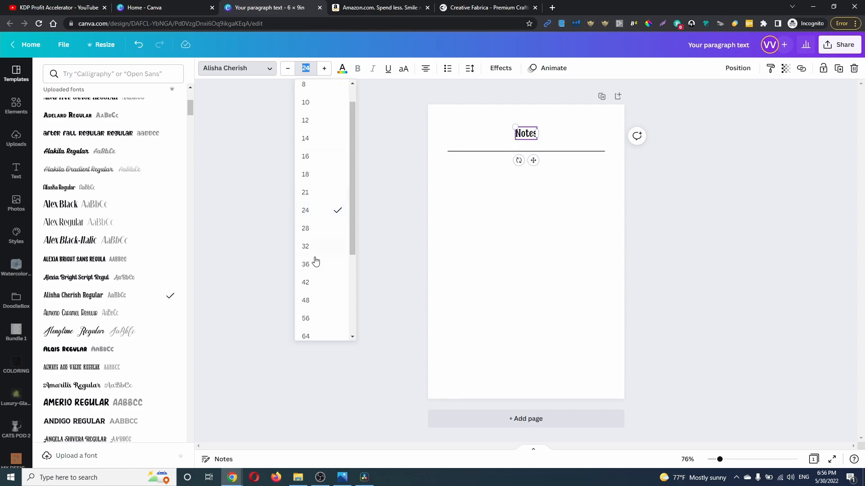
click(322, 264)
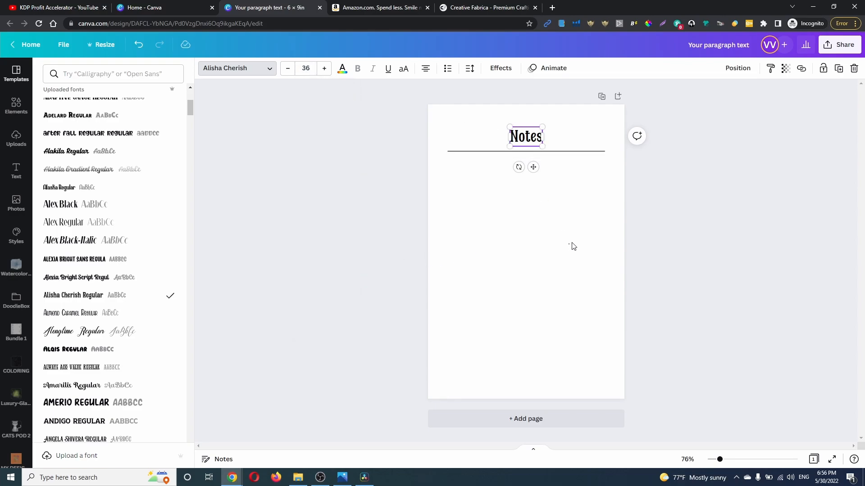
Step: Move the Notes heading slightly up and the line slightly down to widen the gap between them
click(572, 244)
click(536, 141)
click(572, 218)
drag(526, 137, 560, 159)
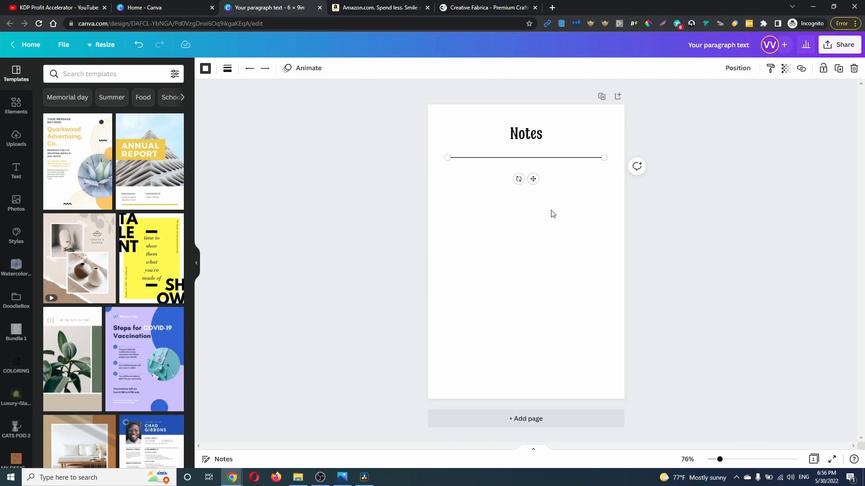
click(550, 216)
Step: Change the Notes heading's text colour to the dark grey document colour
click(530, 132)
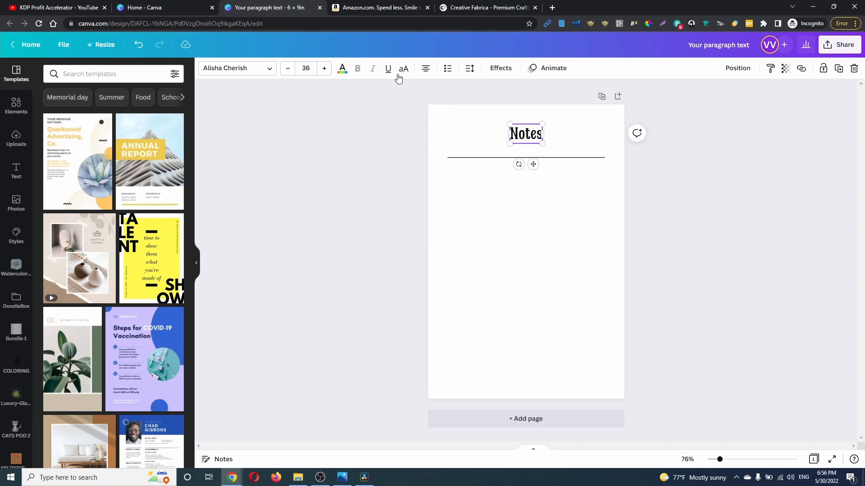
click(340, 72)
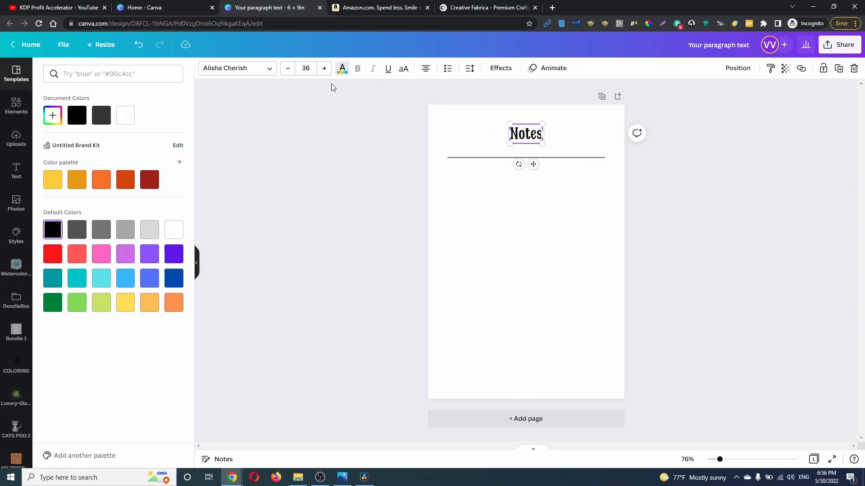
click(99, 125)
click(518, 245)
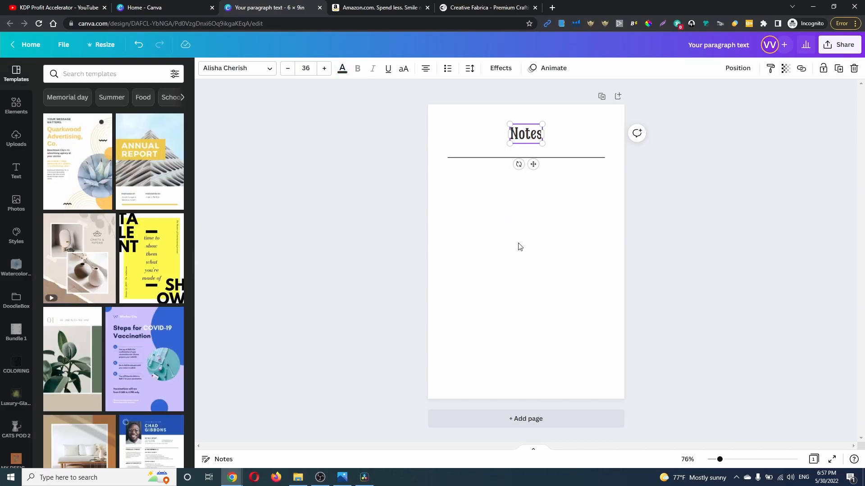
Step: Duplicate the horizontal line below the Notes heading ten times
click(571, 159)
click(571, 161)
click(572, 159)
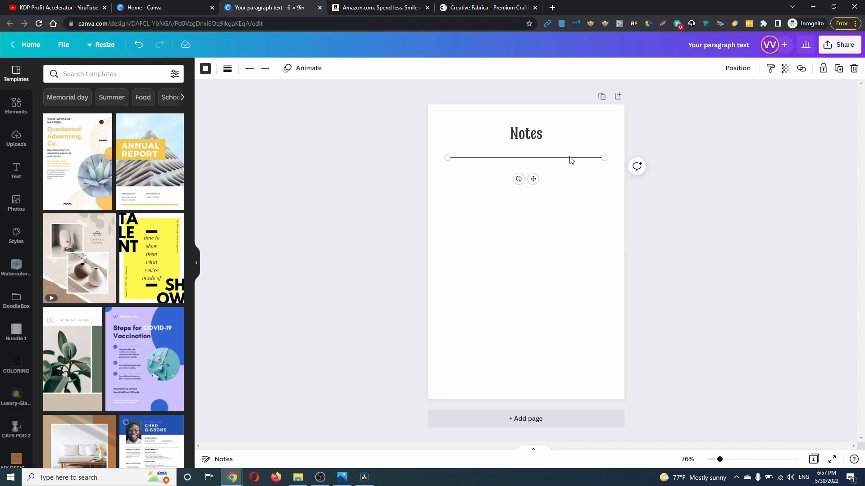
key(ctrl+d)
key(ctrl+d)
key(ctrl+d)
key(ctrl+d)
key(ctrl+d)
key(ctrl+d)
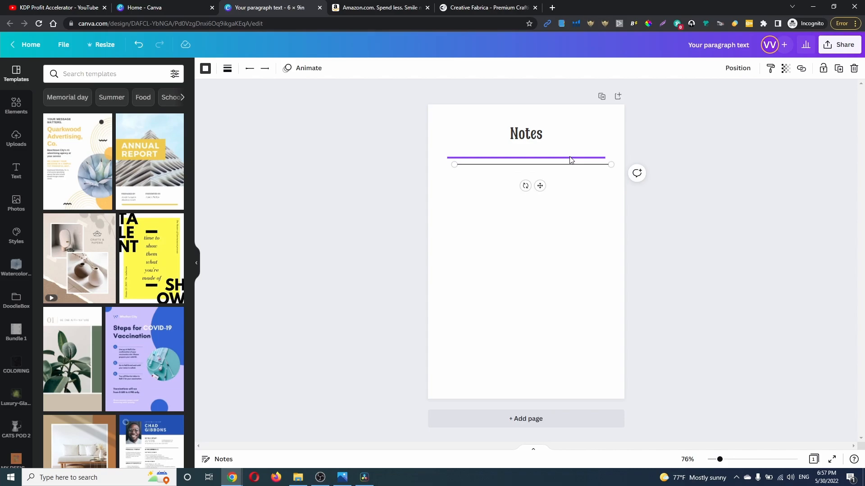
key(ctrl+d)
key(ctrl+d)
key(ctrl+d)
key(ctrl+d)
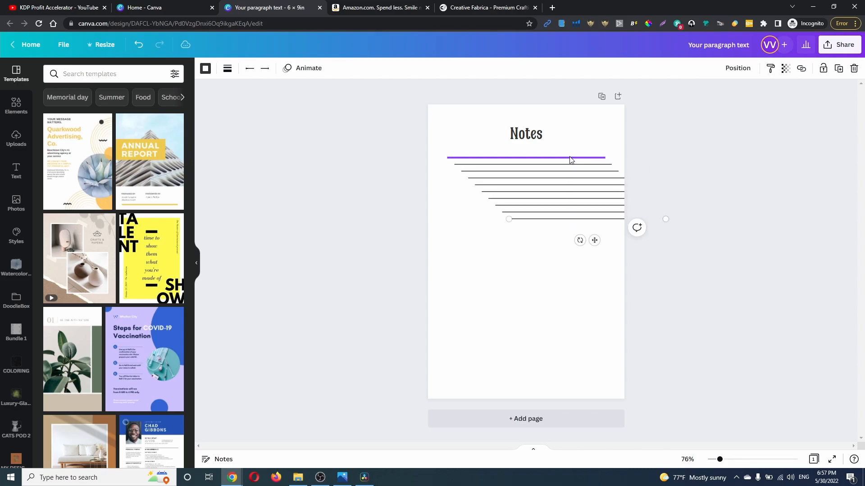
Step: Move the last line copy near the page's bottom edge, and space the selected lines evenly in the vertical direction, aligned left
drag(534, 231, 485, 155)
click(481, 396)
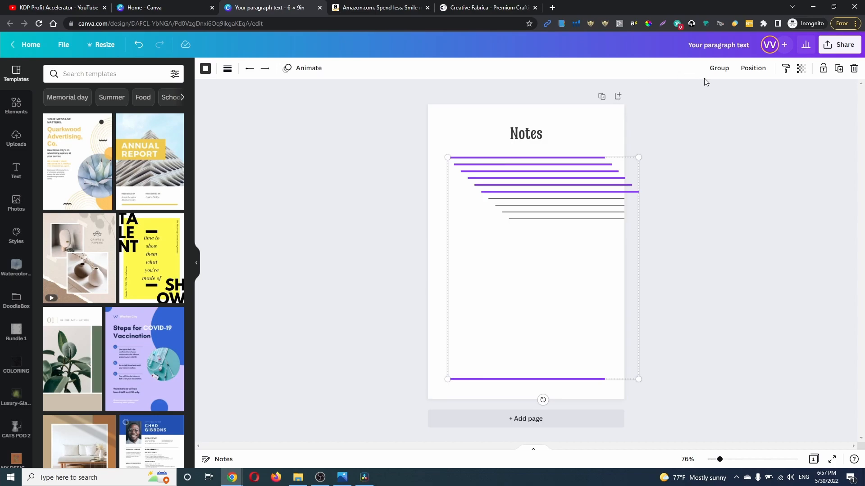
click(752, 74)
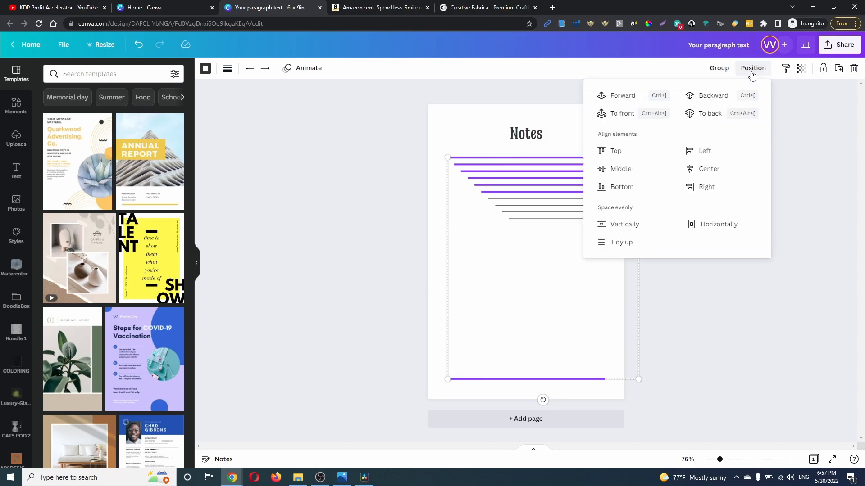
click(630, 225)
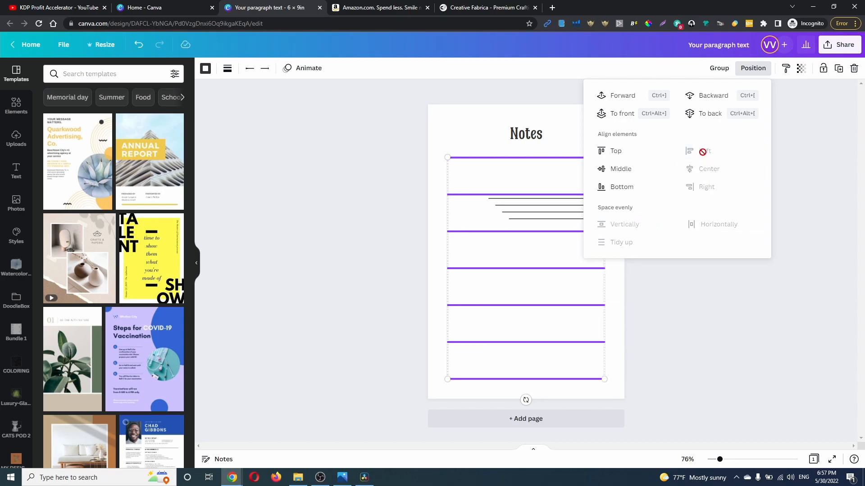
Step: Select all lines including the four uneven ones, space them evenly vertically and align them left
click(437, 290)
drag(430, 157, 652, 387)
click(749, 68)
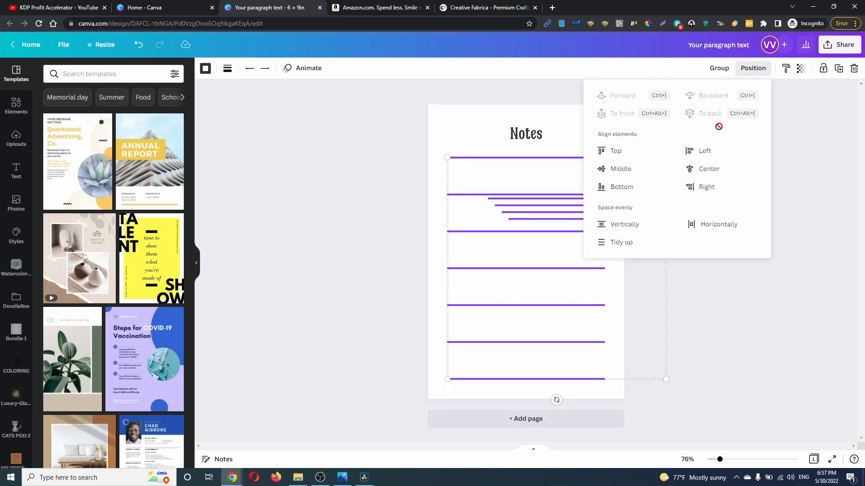
click(623, 225)
click(705, 152)
click(586, 364)
click(704, 339)
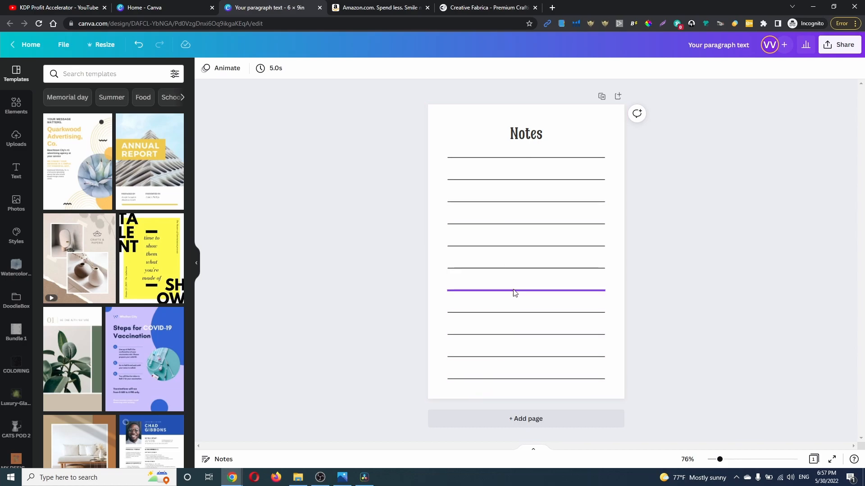
Step: Duplicate the second line from the top four times
click(475, 185)
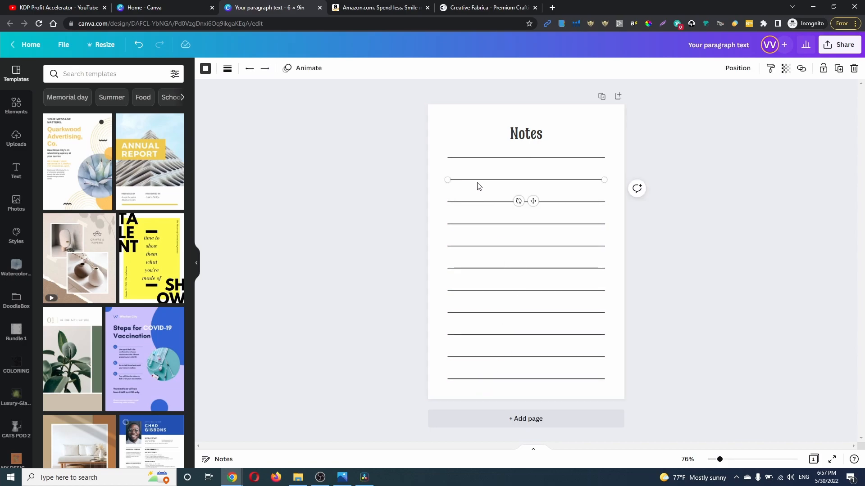
key(ctrl+d)
key(ctrl+d)
key(ctrl+d)
key(ctrl+d)
Step: Distribute all the lines, including the four new copies, evenly in the vertical direction and align them left
drag(418, 145, 486, 399)
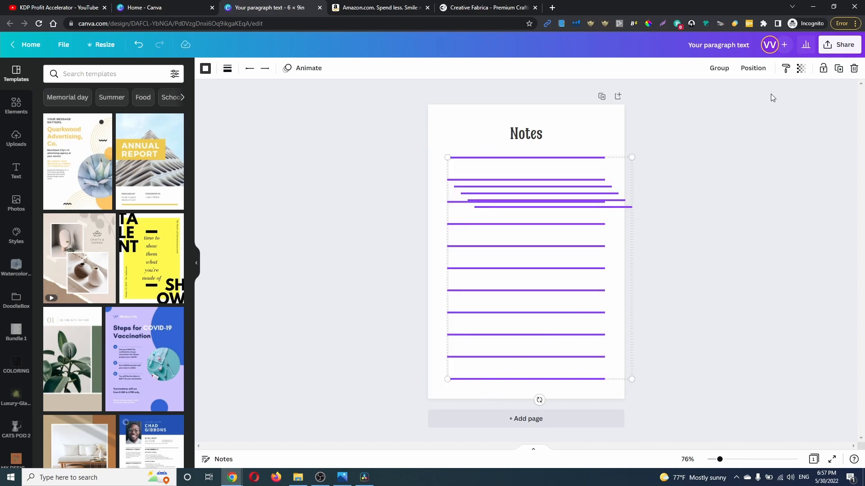
click(750, 70)
click(613, 225)
click(701, 153)
click(701, 309)
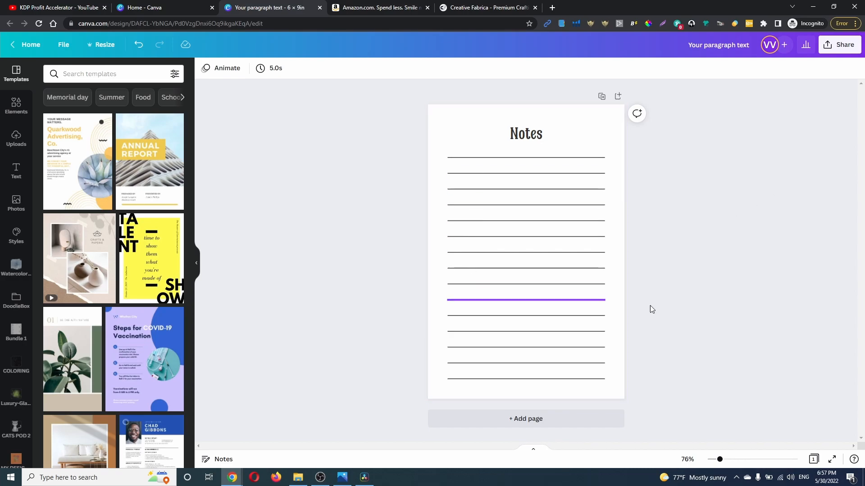
Step: Duplicate the finished Notes page four times to make five pages, using the page overview for the last two copies
click(602, 98)
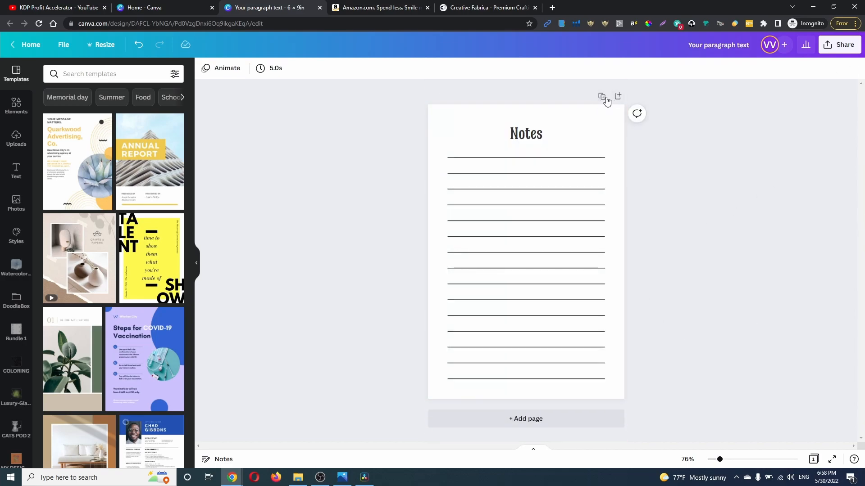
click(605, 99)
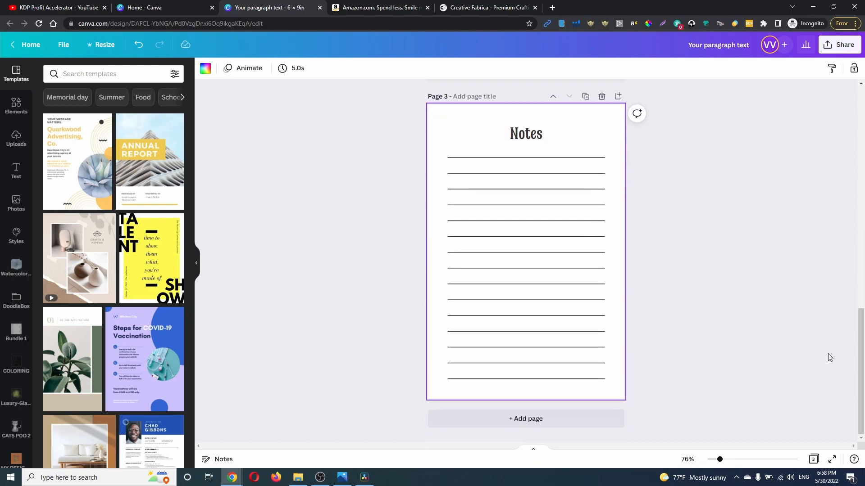
click(814, 462)
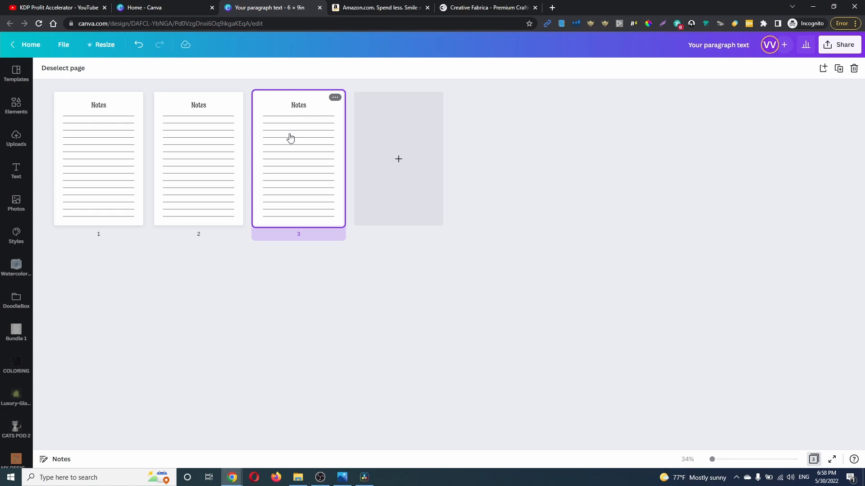
click(838, 70)
click(838, 71)
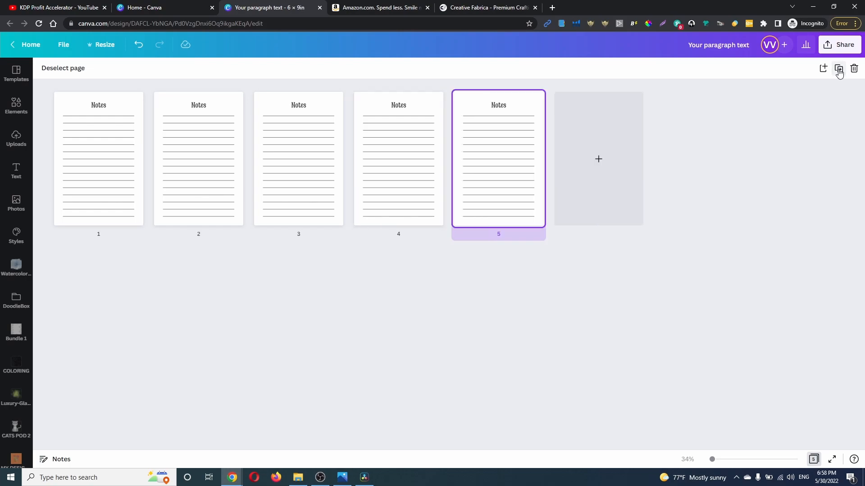
Step: Duplicate all five pages together, and duplicate the resulting ten pages to reach 20 pages
click(550, 281)
drag(551, 297, 100, 144)
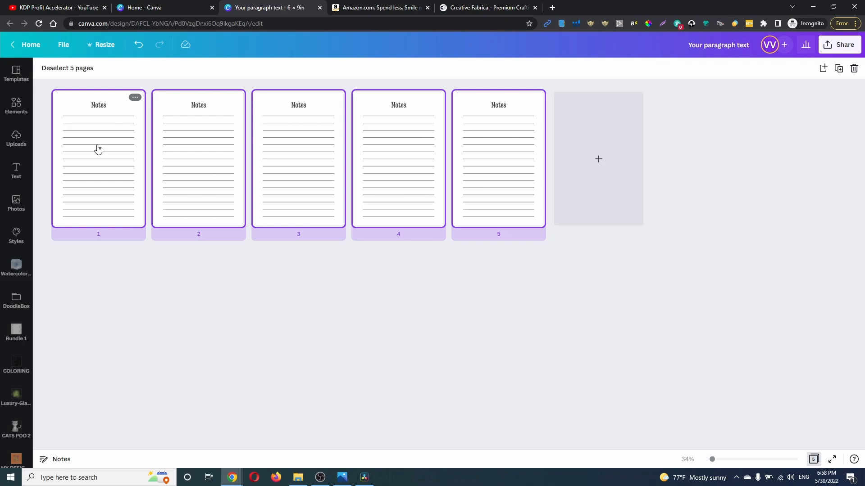
key(ctrl+d)
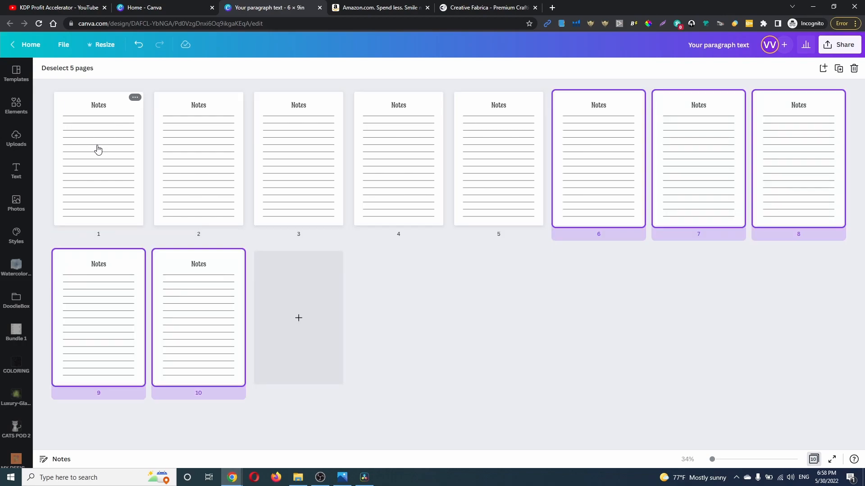
drag(815, 387, 109, 146)
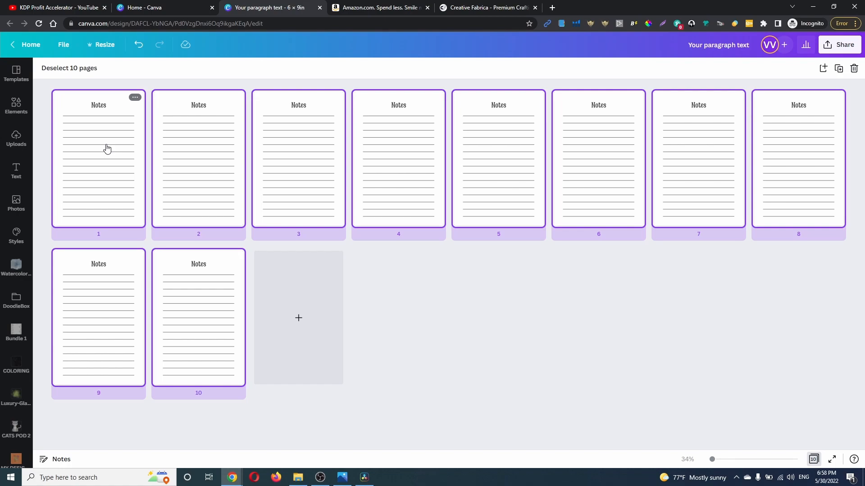
key(ctrl+d)
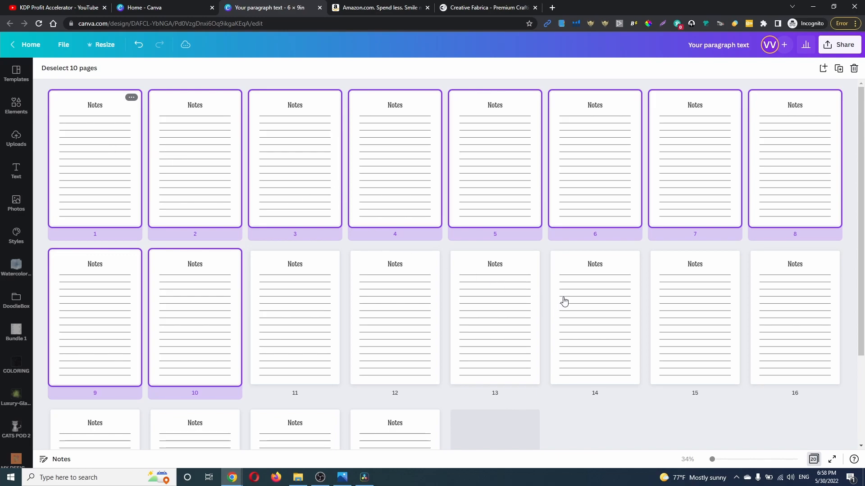
Step: Try to paste the ten copied pages after page 200 at the end of the page overview
scroll(564, 301, down, 5)
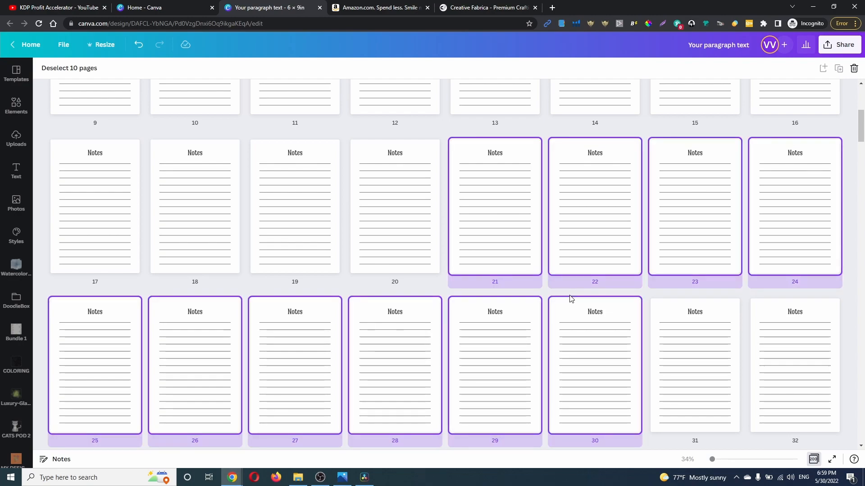
scroll(571, 299, down, 4)
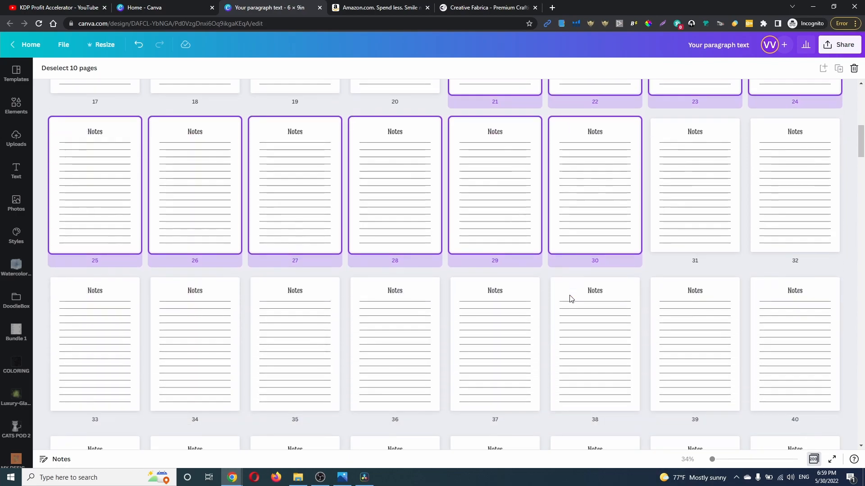
scroll(571, 299, down, 18)
scroll(577, 307, down, 20)
scroll(602, 340, down, 20)
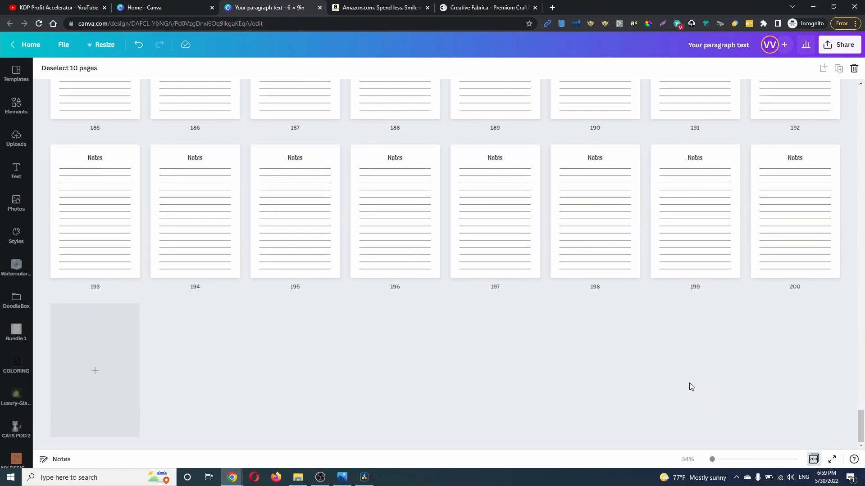
key(ctrl+v)
scroll(641, 397, up, 10)
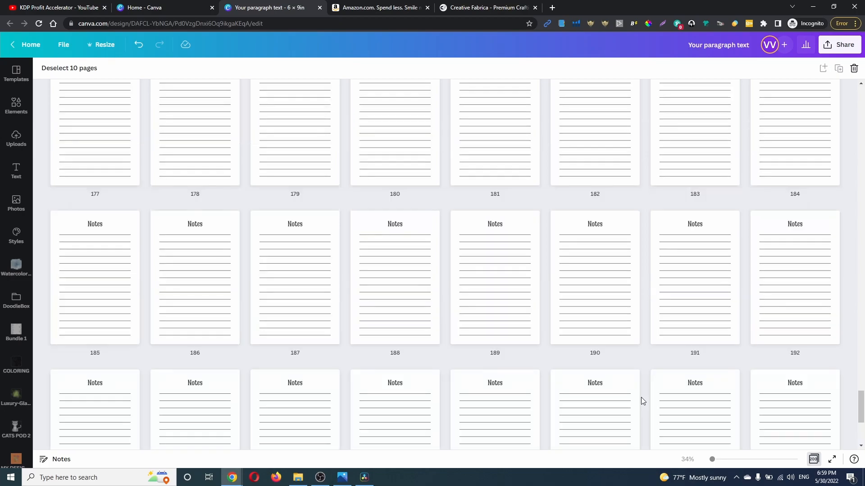
scroll(649, 396, up, 6)
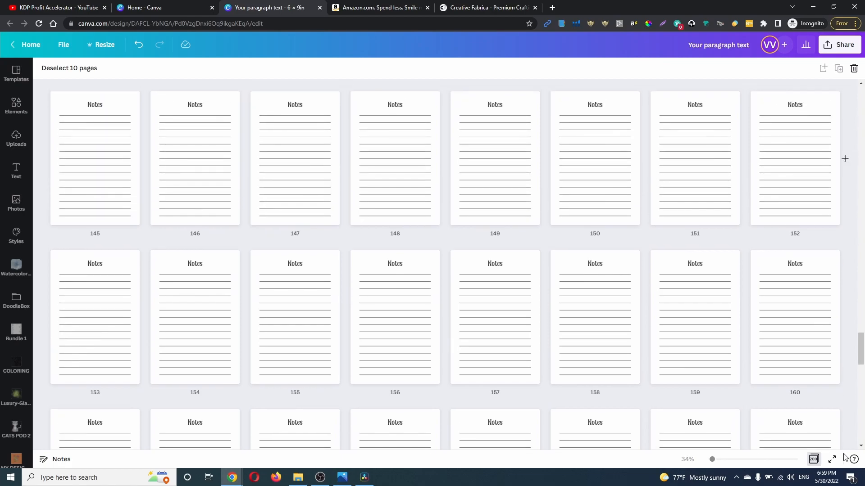
Step: Leave the page overview, download all 200 pages as a PDF Print file and save it in the Canva Page Limit folder
click(814, 459)
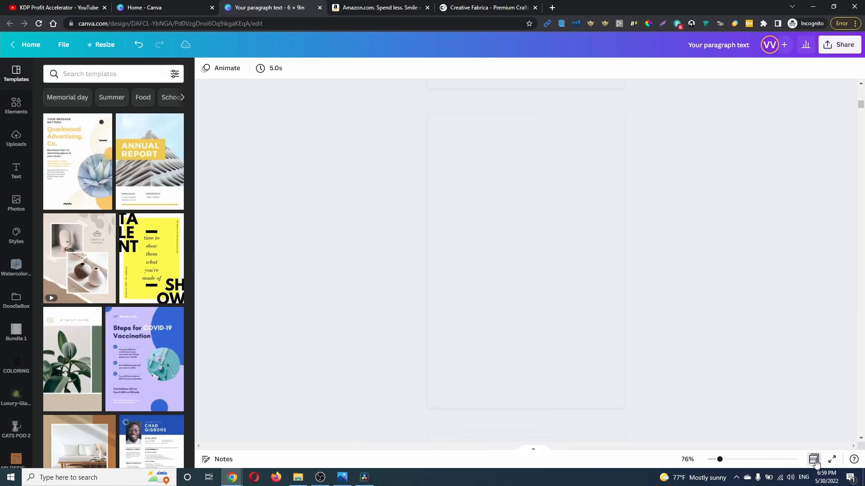
scroll(775, 322, up, 5)
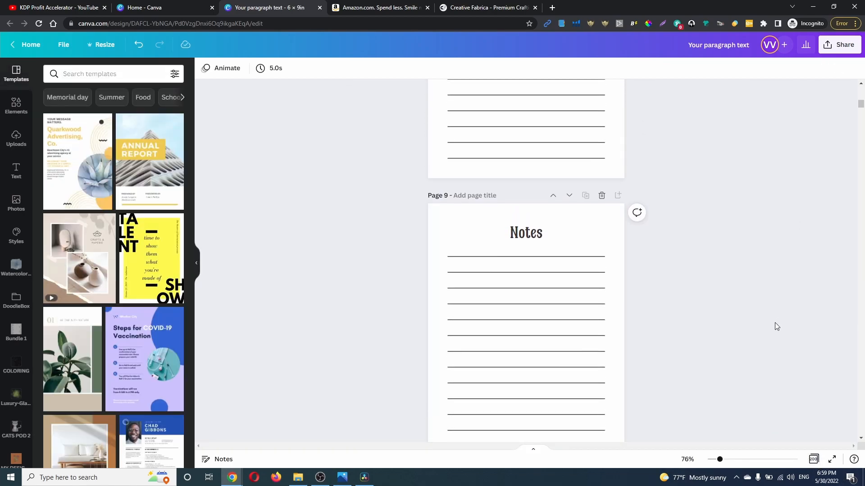
click(839, 44)
click(661, 130)
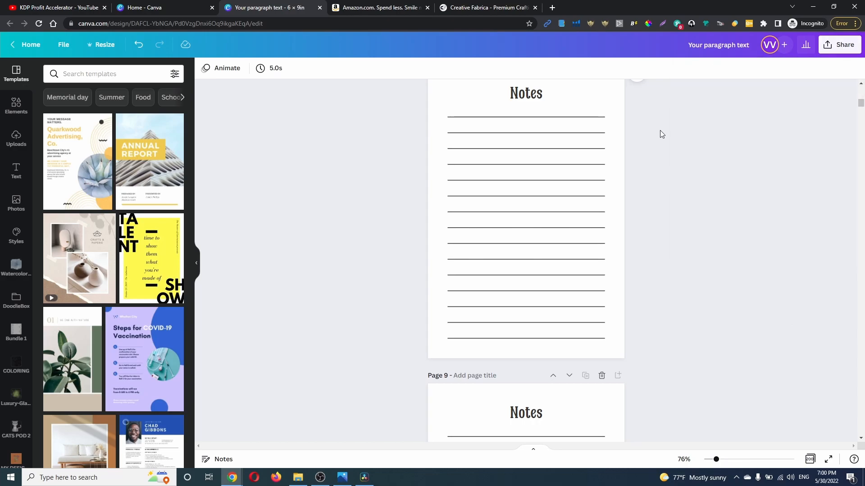
click(839, 44)
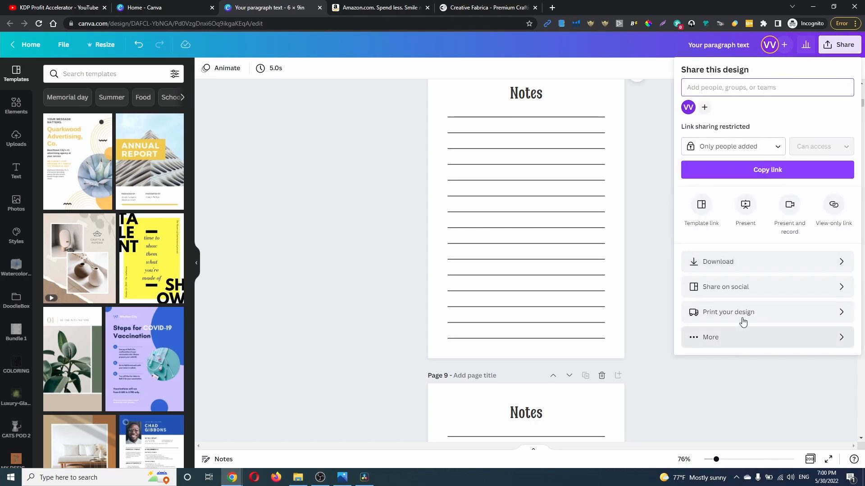
click(751, 264)
click(737, 117)
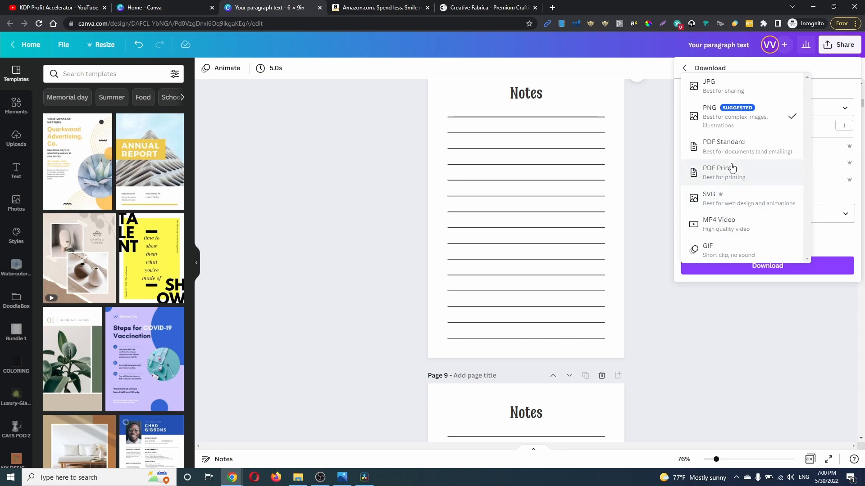
click(731, 173)
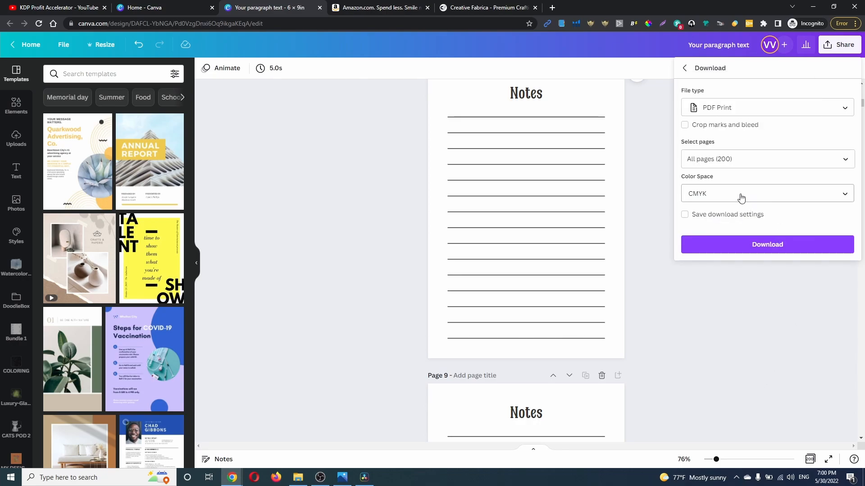
click(767, 244)
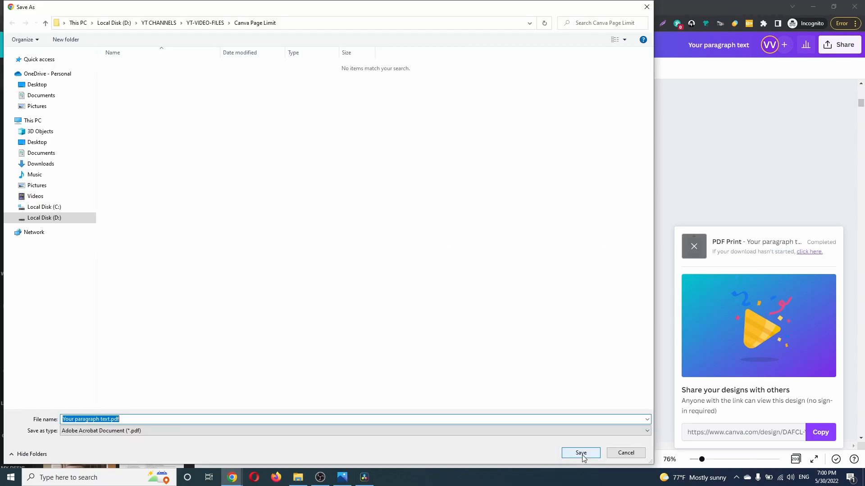
click(580, 453)
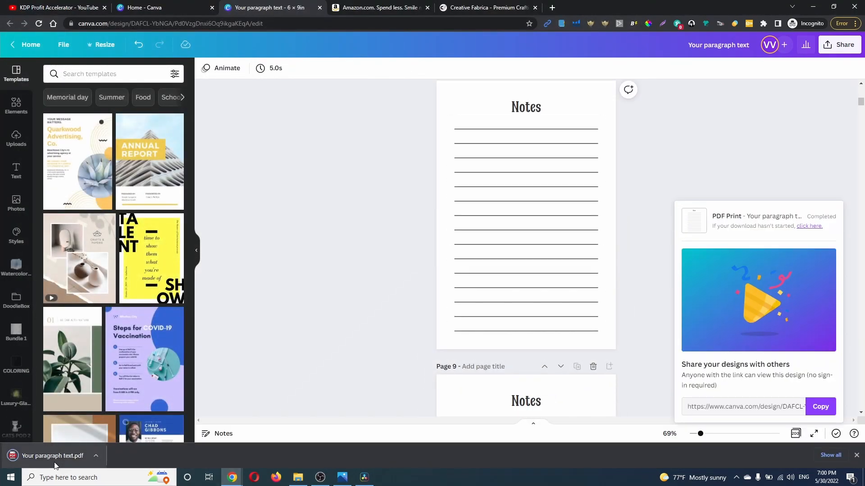
Step: Open the downloaded notebook PDF from its folder and look through its first pages, clearing the viewer and folder windows when done
right_click(61, 456)
click(80, 436)
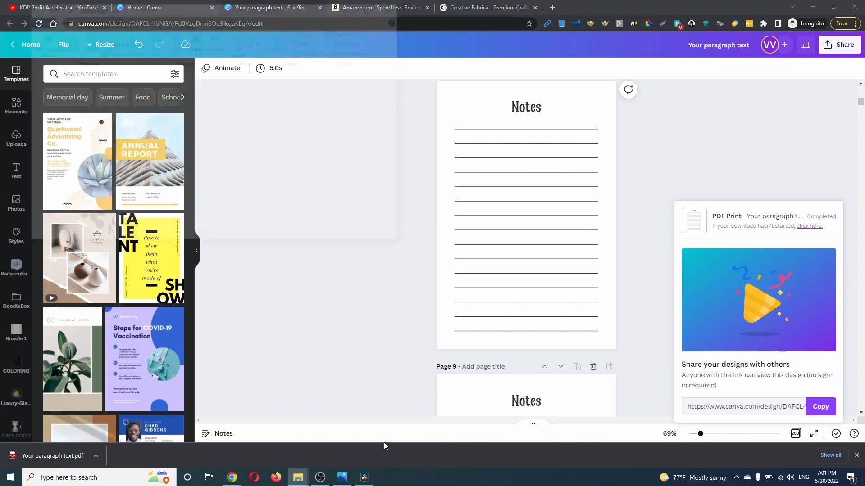
double_click(171, 105)
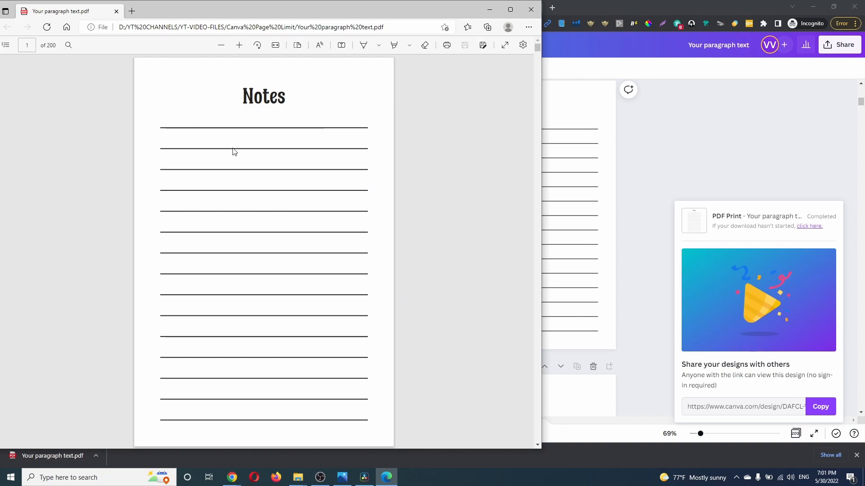
scroll(350, 207, down, 9)
scroll(293, 216, down, 20)
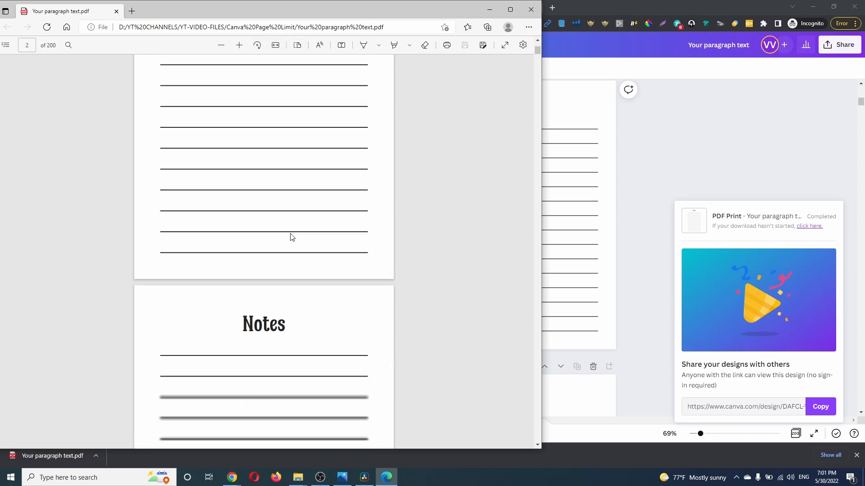
scroll(326, 237, down, 20)
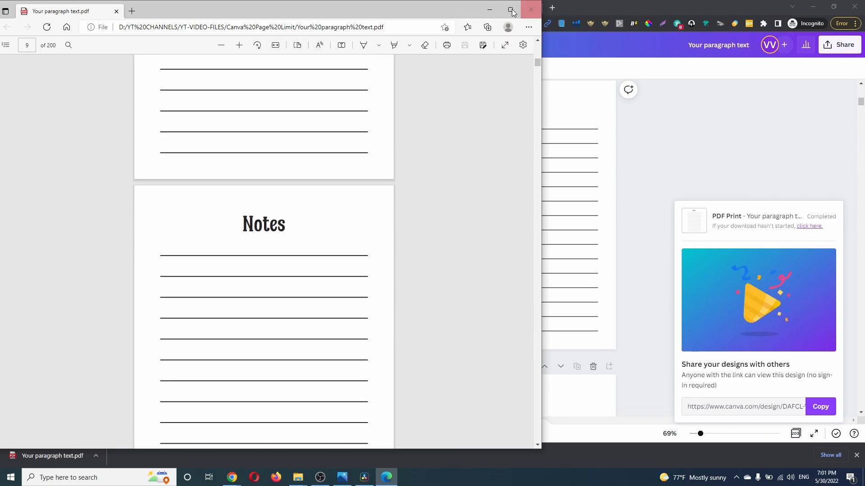
click(527, 13)
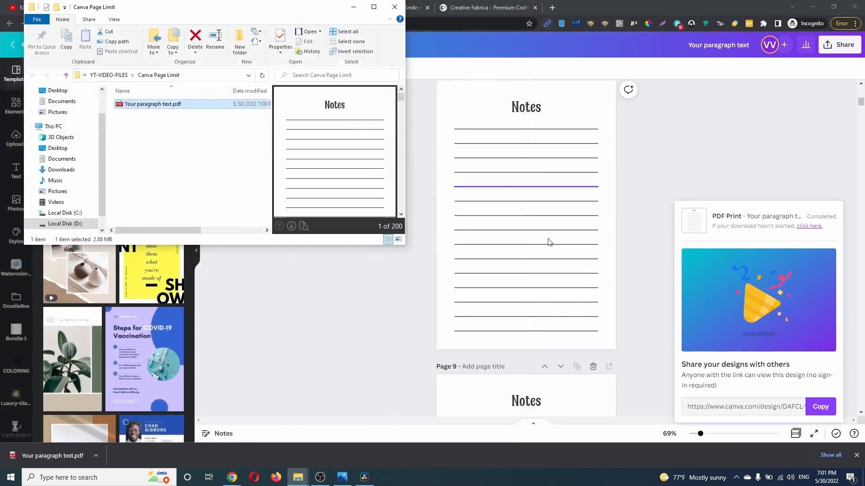
click(352, 10)
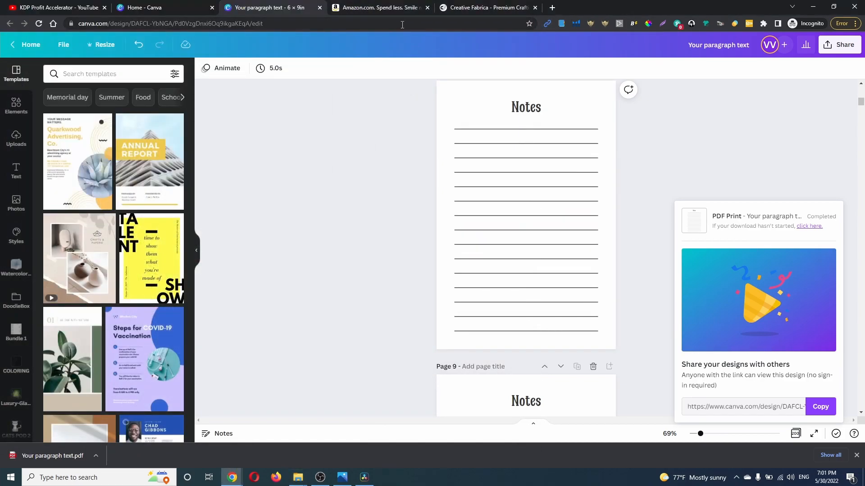
Step: Switch to Creative Fabrica and browse the KDP Interiors category of the graphics section
click(488, 10)
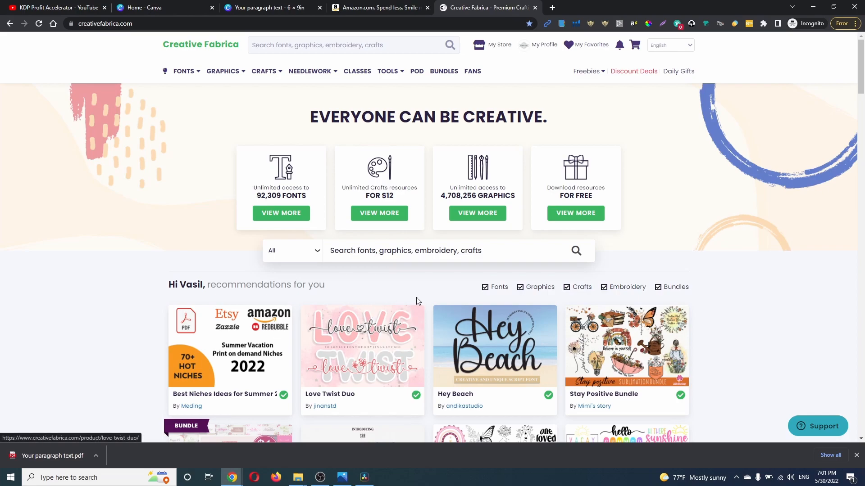
mouse_move(229, 76)
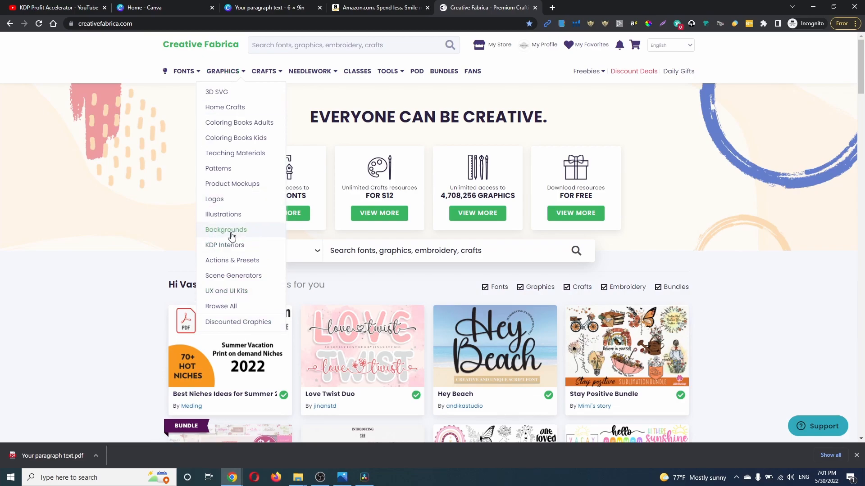
click(252, 284)
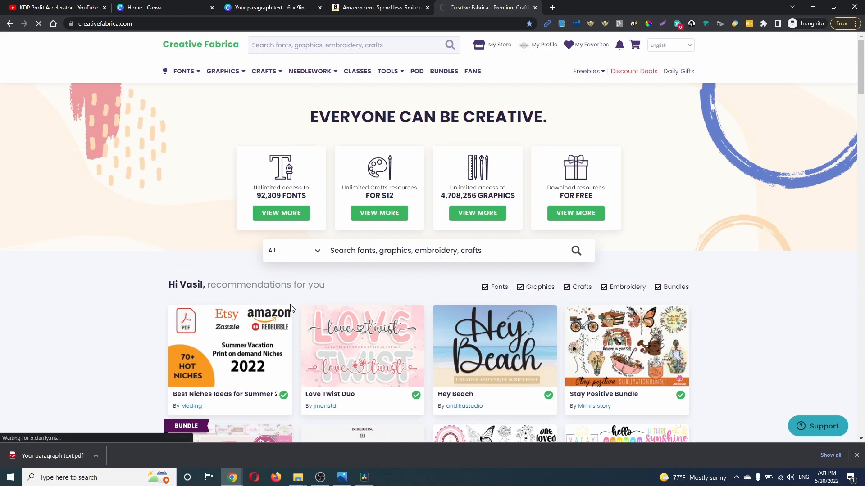
scroll(298, 318, down, 3)
scroll(300, 312, down, 3)
scroll(270, 203, up, 6)
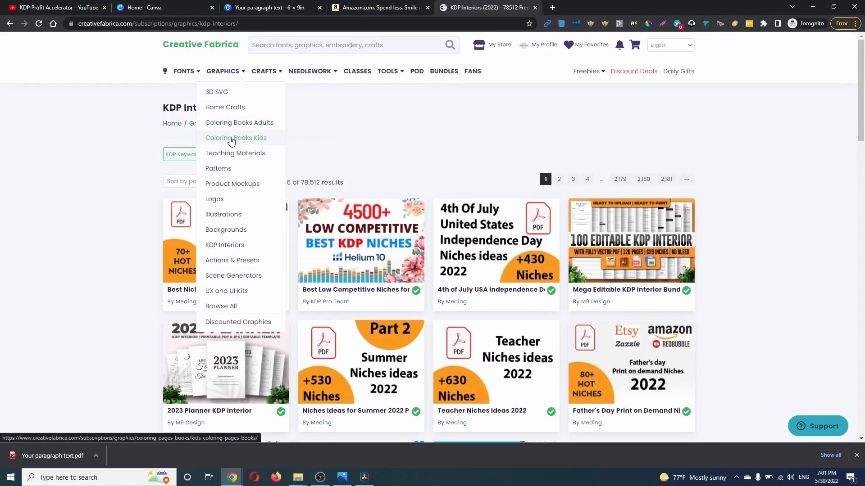
mouse_move(331, 84)
scroll(654, 237, down, 3)
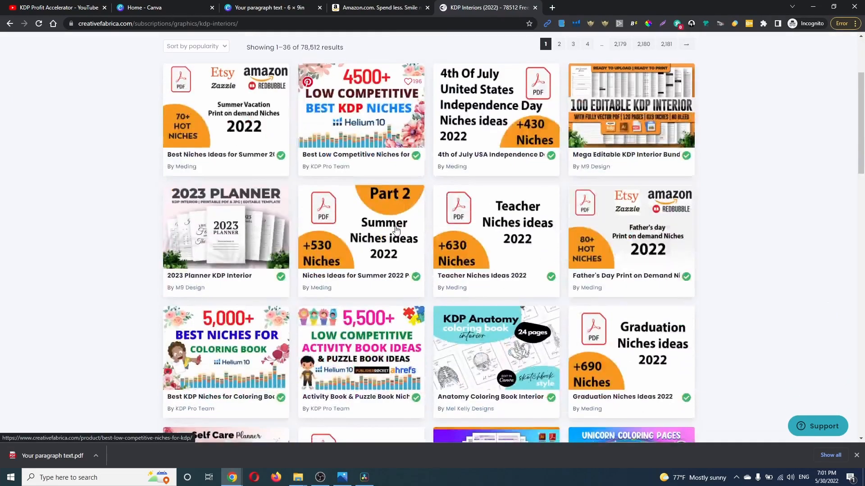
Step: Open the Mega Editable KDP Interior Bundle product and read through its features and included files
click(627, 155)
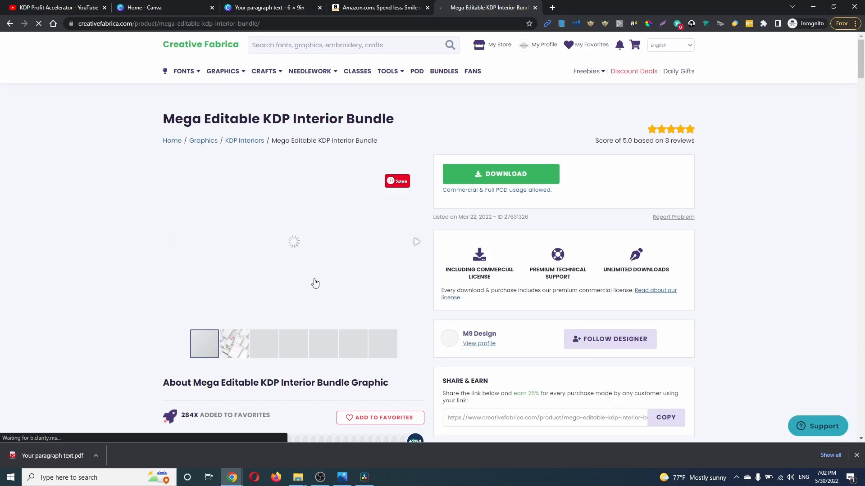
scroll(321, 277, down, 15)
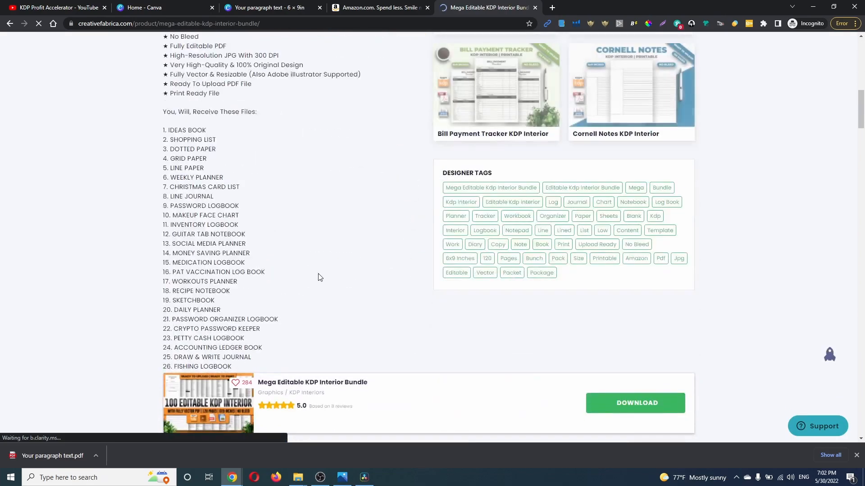
scroll(319, 277, up, 15)
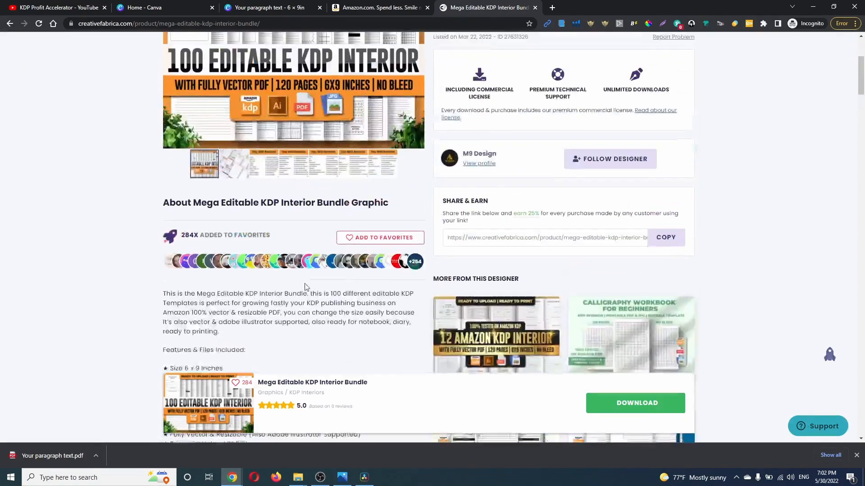
Step: Search for "200 pages planner" and download the 200 Pages Daily Planner archive into the Canva Page Limit folder
click(318, 43)
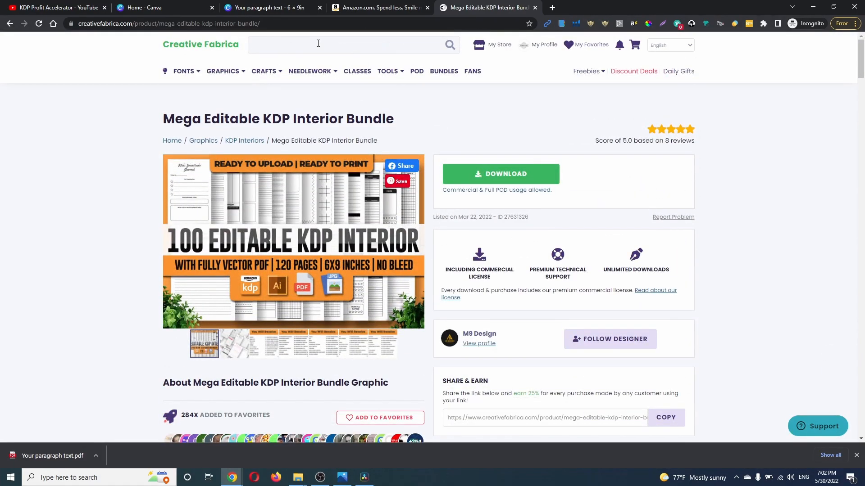
text(200 pages pla)
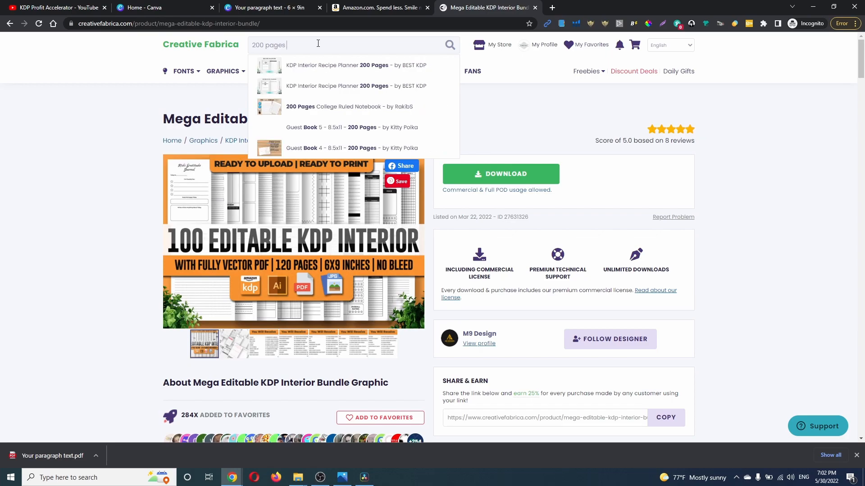
text(nner)
key(Return)
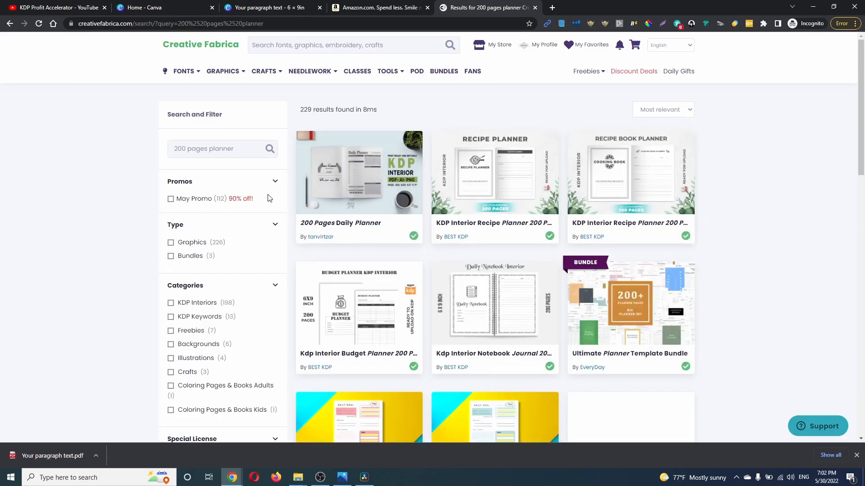
middle_click(347, 191)
click(588, 9)
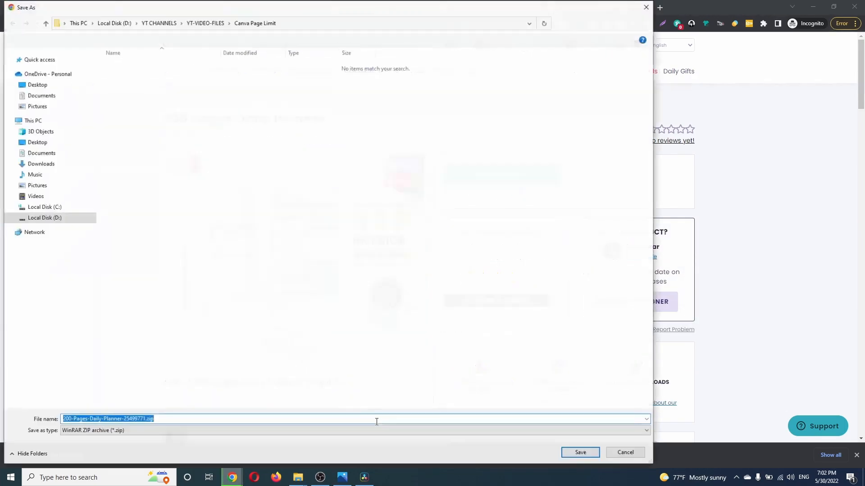
click(579, 452)
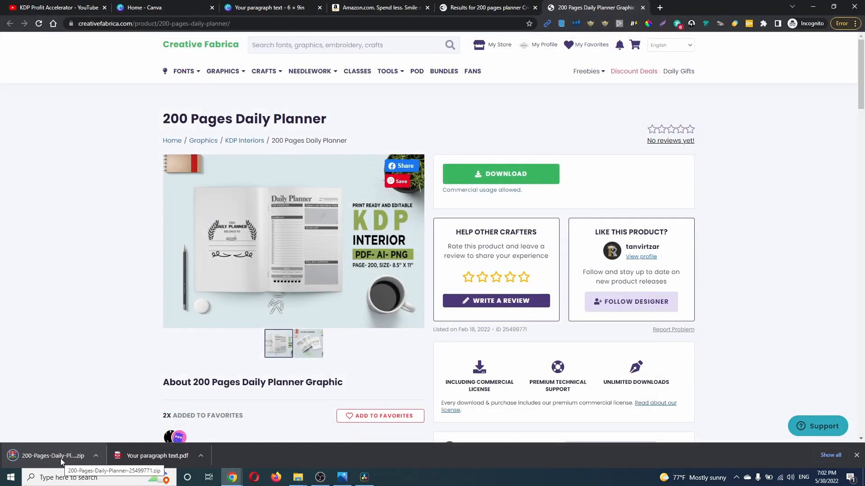
Step: Show the downloaded planner archive in its folder and extract it to a subfolder of the same name
right_click(61, 459)
click(96, 437)
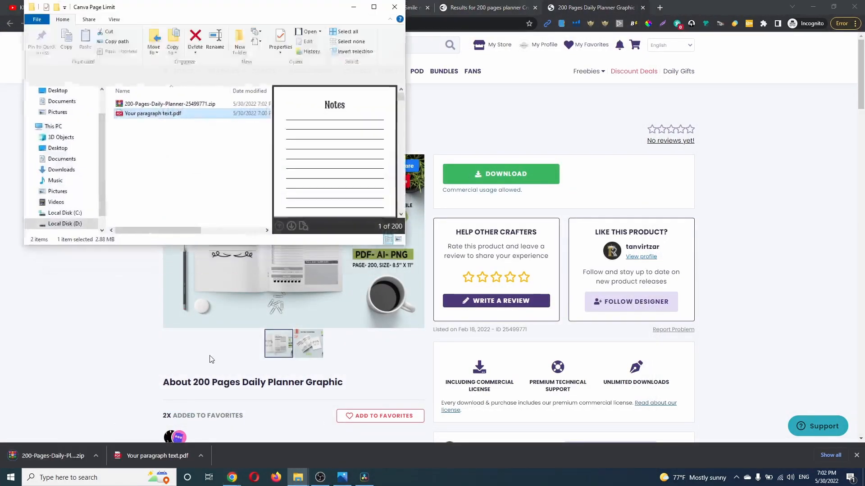
right_click(138, 105)
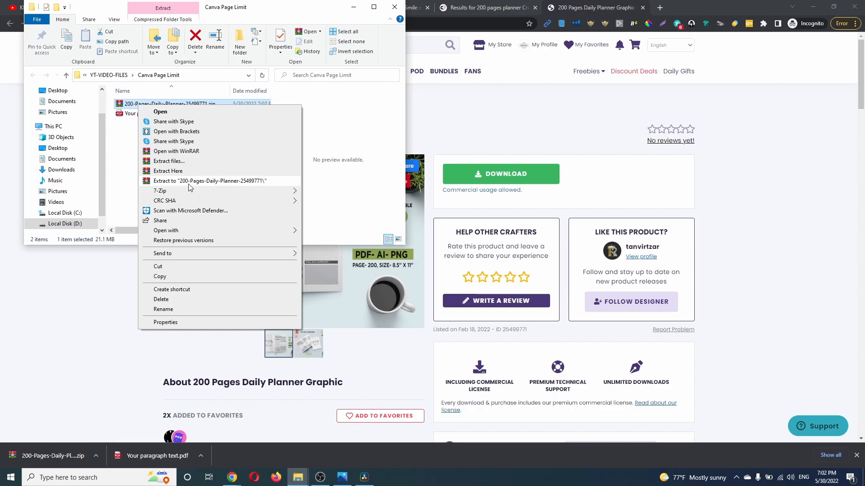
click(192, 181)
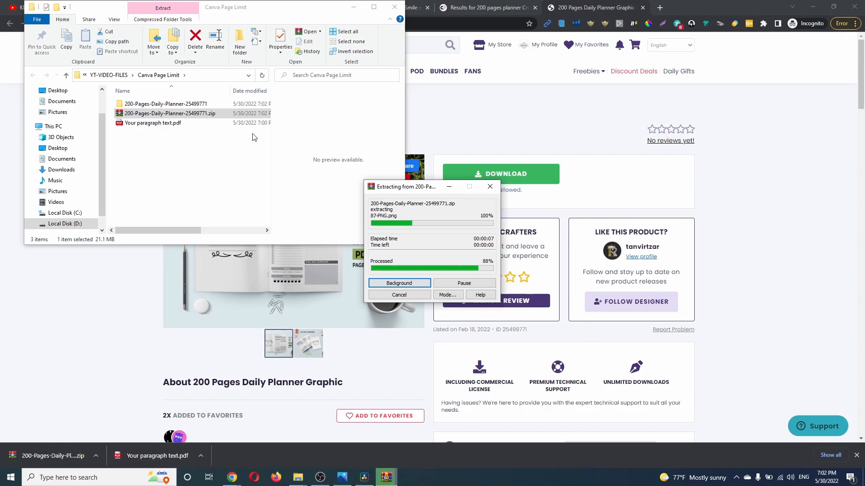
Step: Open the extracted planner folder and examine the files it contains
double_click(179, 106)
double_click(162, 104)
click(66, 75)
click(174, 114)
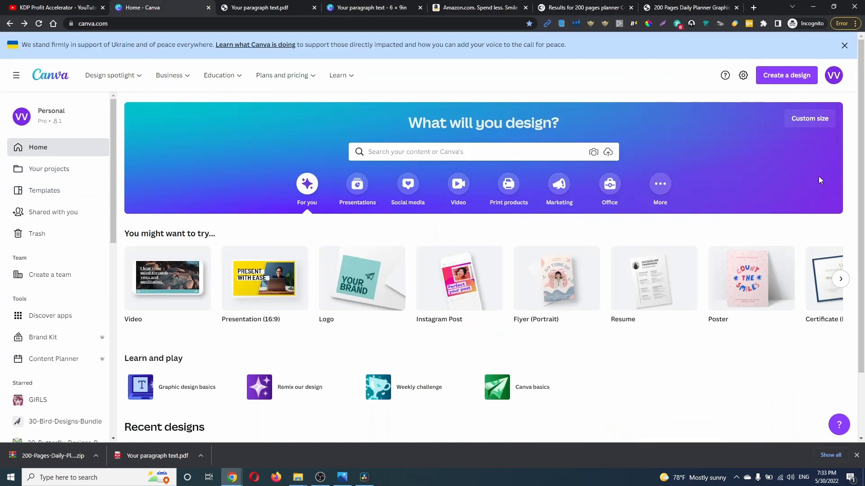
Step: Import 200 PAGE PDF.pdf from the extracted 200-Pages-Daily-Planner folder as a new design and open it for editing
click(786, 76)
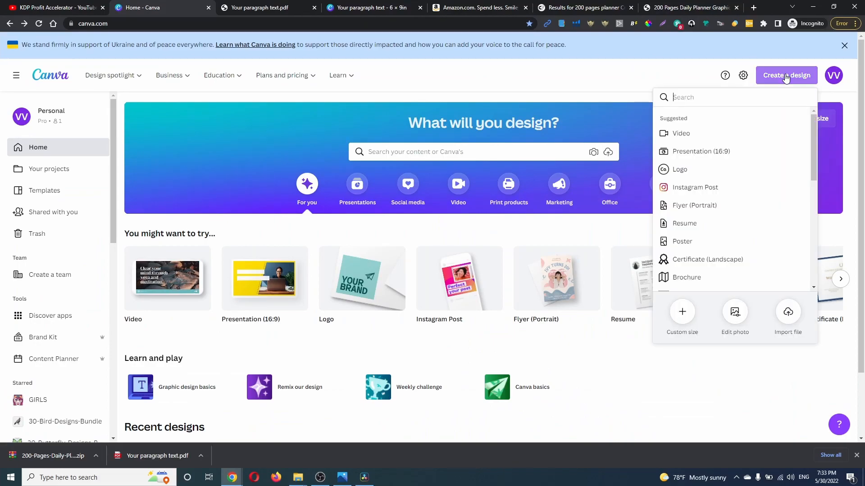
click(787, 315)
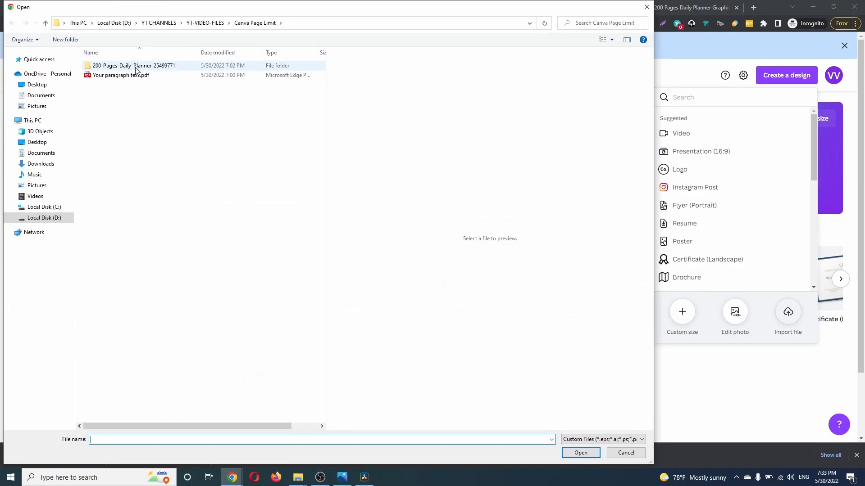
double_click(136, 67)
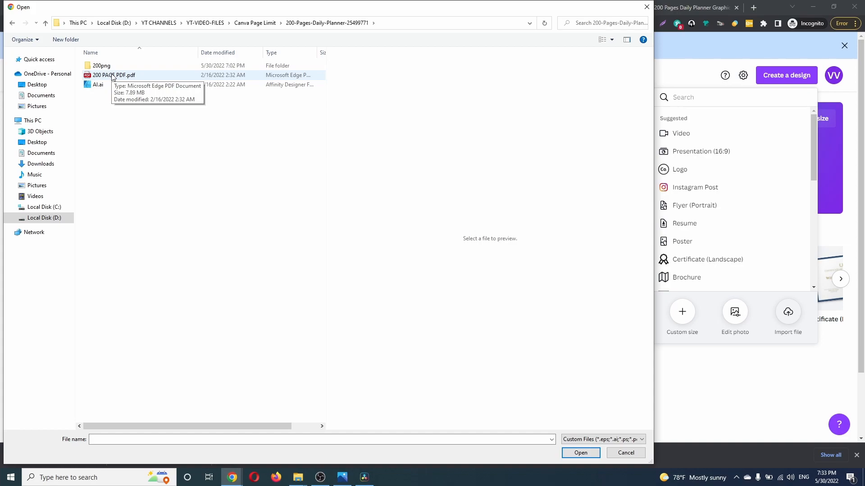
click(112, 77)
click(113, 77)
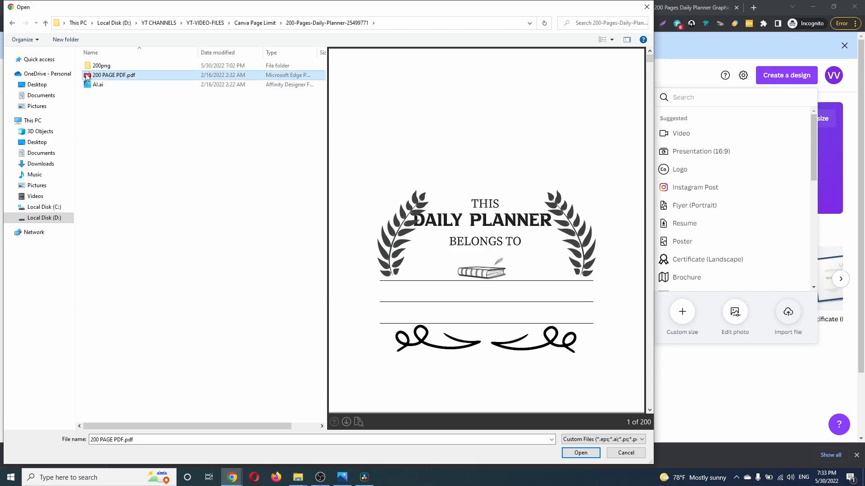
key(Return)
key(Return)
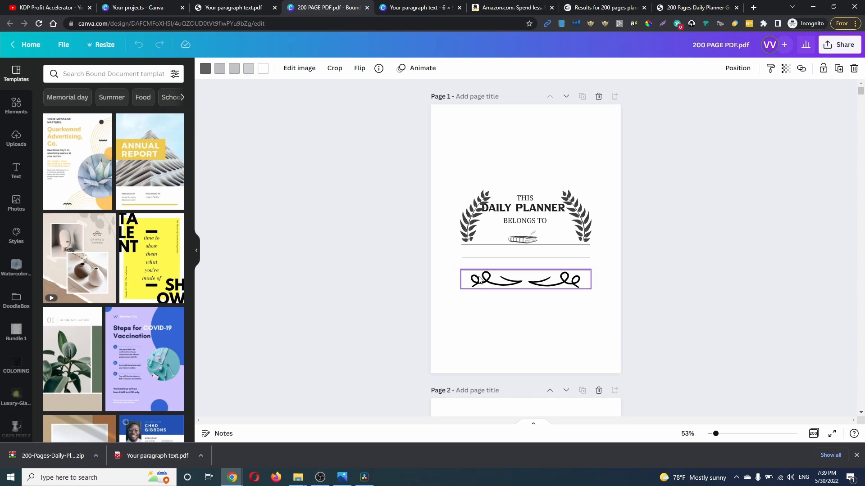
Step: Recolor the dark gray parts of the "This Daily Planner Belongs To" graphic on page 1 to black
click(517, 204)
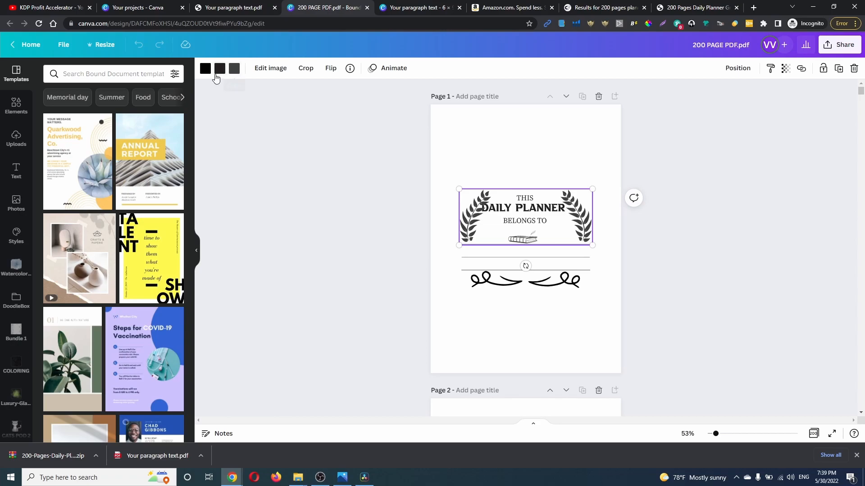
click(239, 71)
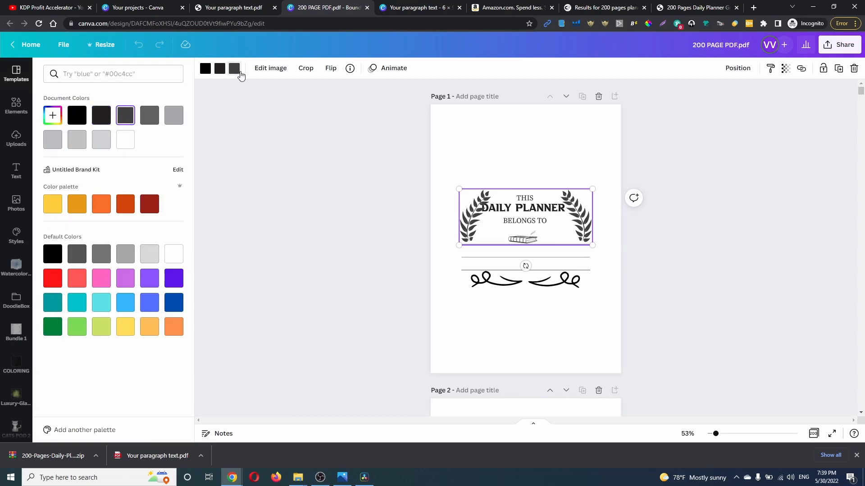
click(125, 144)
click(76, 115)
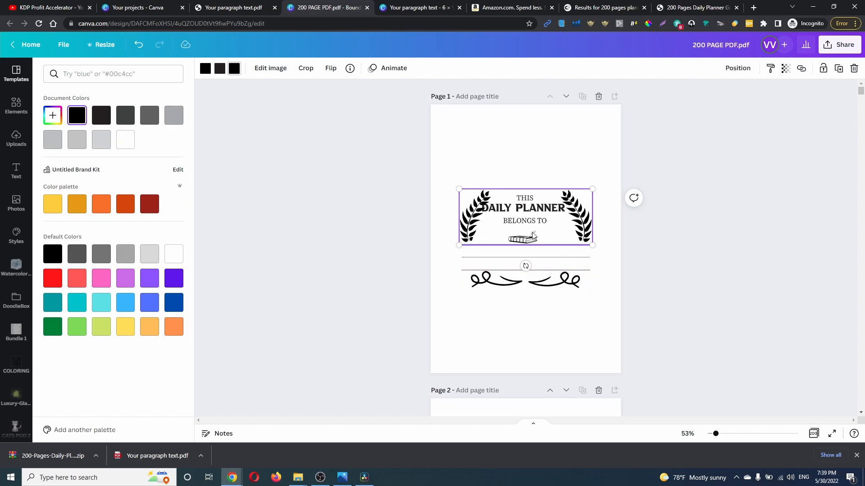
Step: Recolor the light gray boxes of the daily planner graphic on page 2, trying near-black and settling on a darker gray
scroll(537, 252, down, 2)
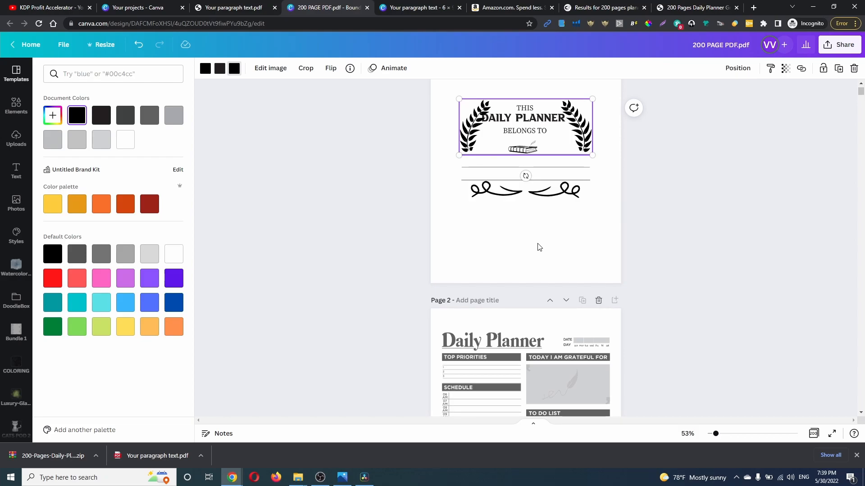
scroll(560, 321, down, 3)
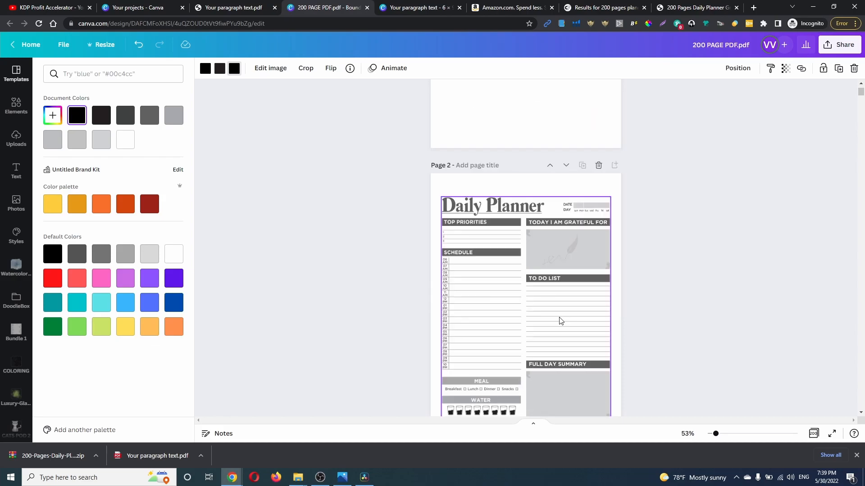
scroll(583, 290, down, 2)
click(557, 261)
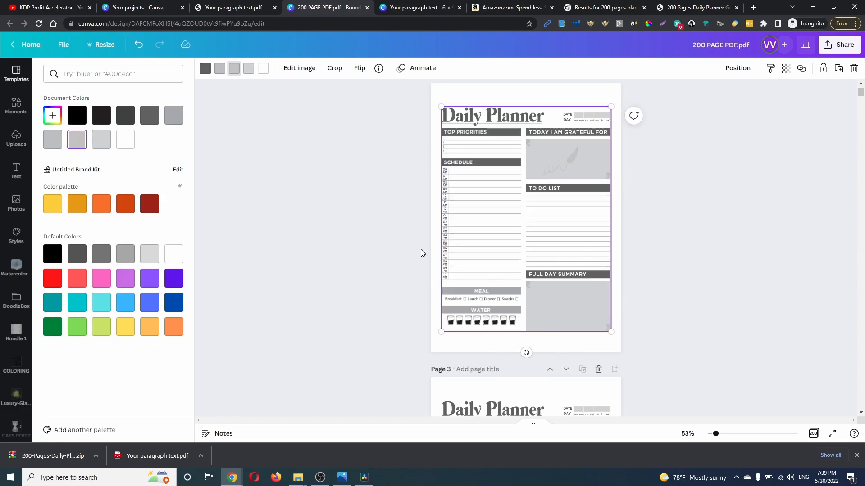
click(249, 69)
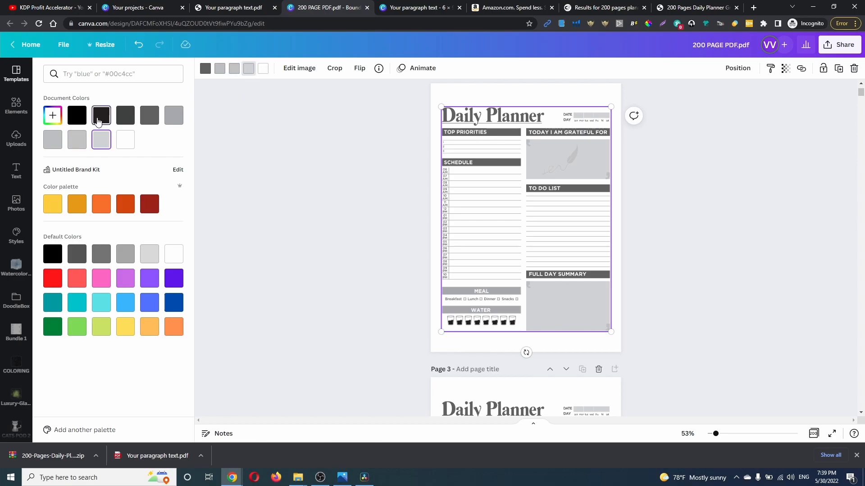
click(248, 70)
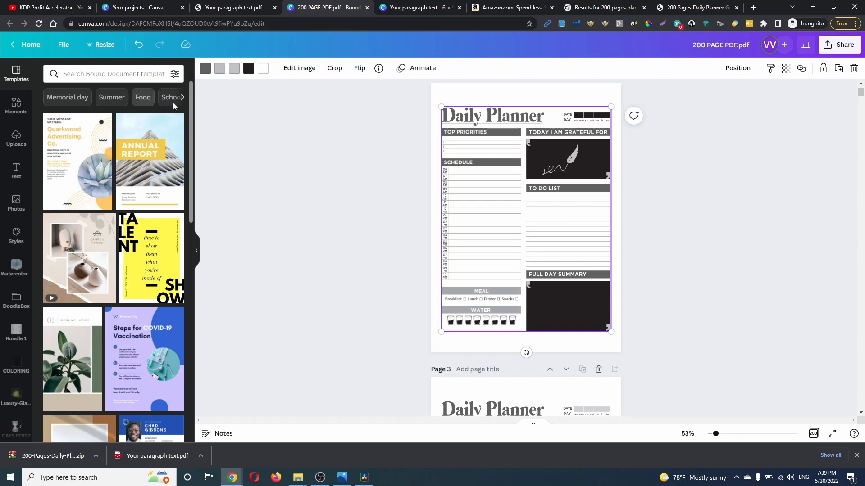
click(249, 69)
click(173, 115)
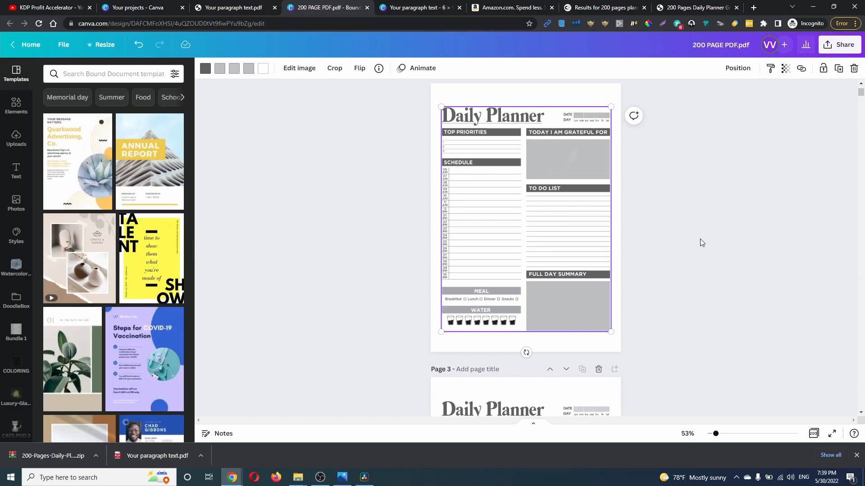
Step: Look through the following planner pages and go to the Creative Fabrica home page
scroll(685, 252, down, 4)
scroll(664, 267, down, 10)
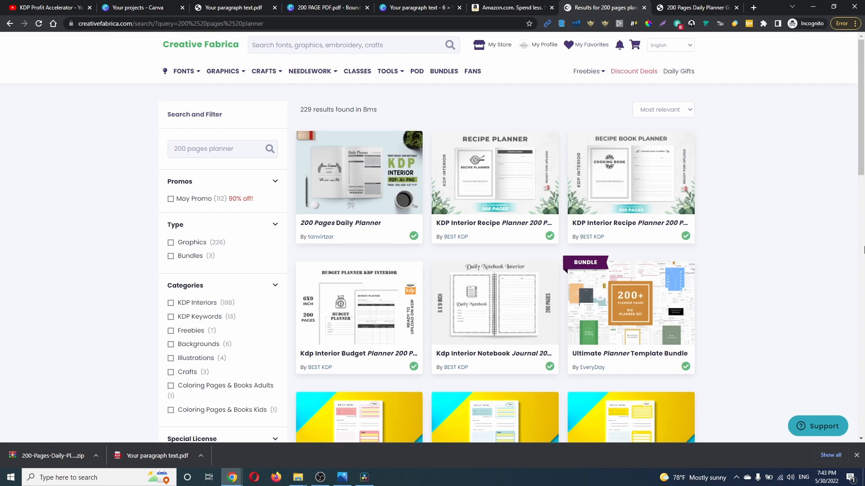
click(201, 46)
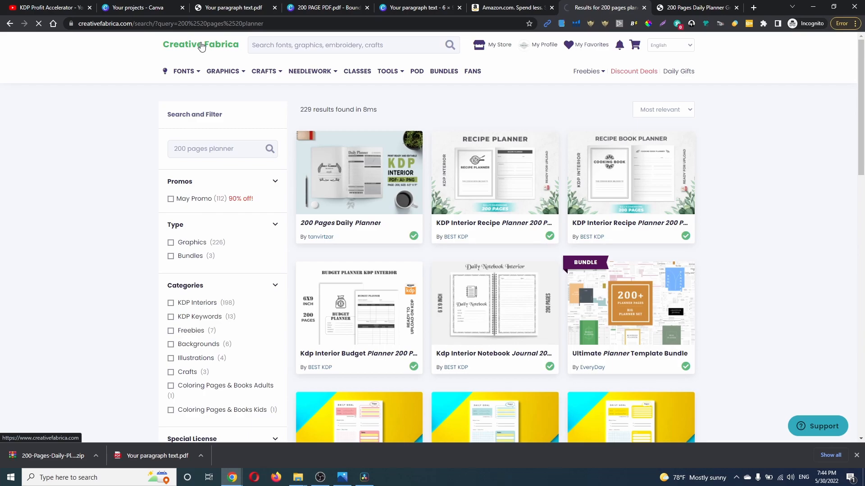